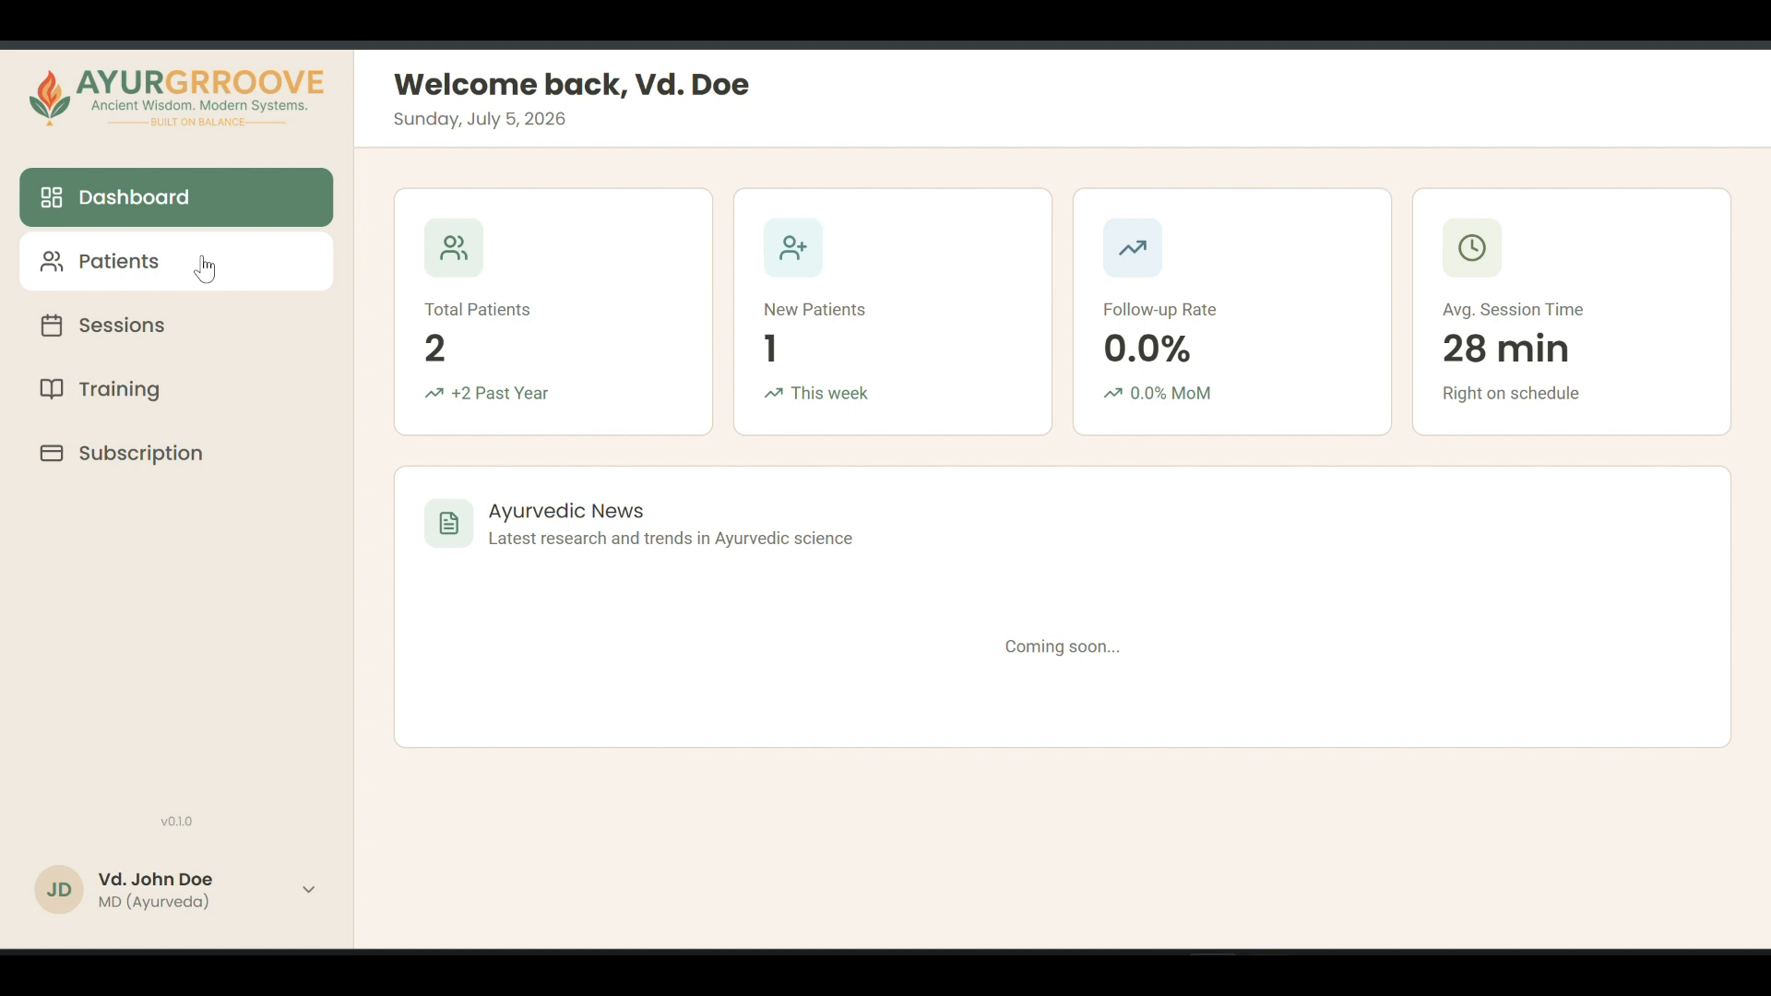
- Open the profile of the 28-year-old patient with no consultations and bring up the editor for pre-existing conditions
{"action": "left_click", "coordinate": [205, 269]}
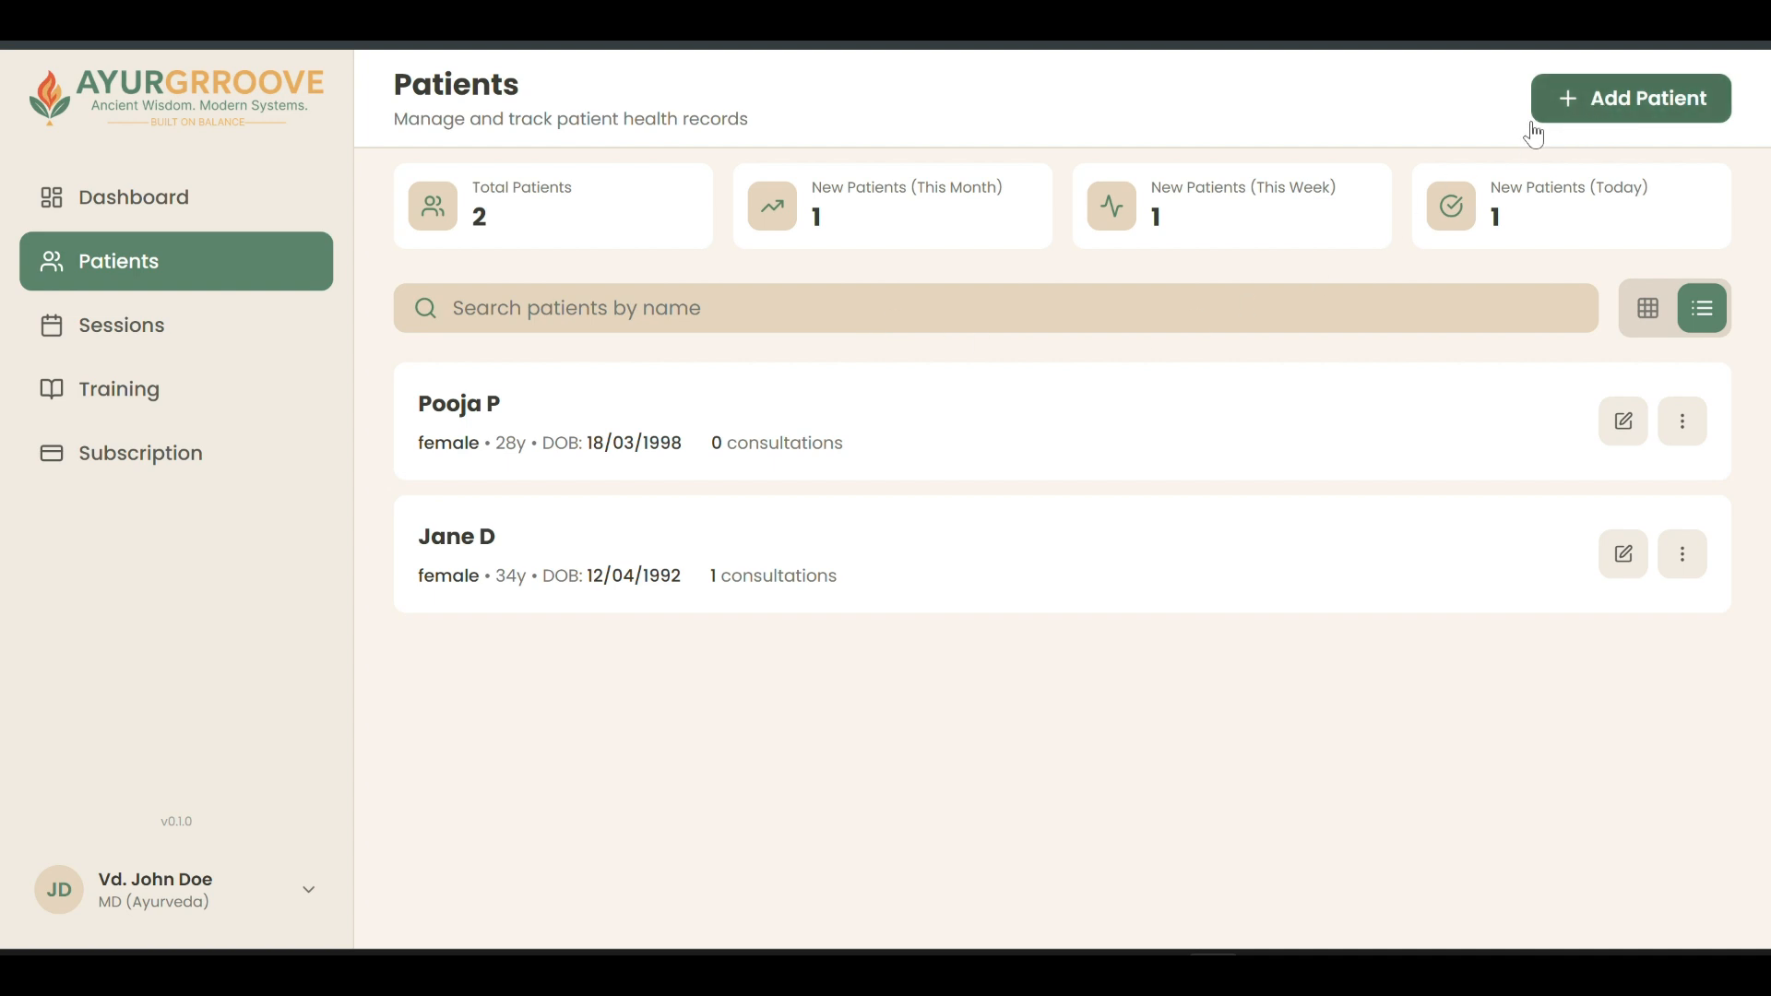
{"action": "left_click", "coordinate": [643, 429]}
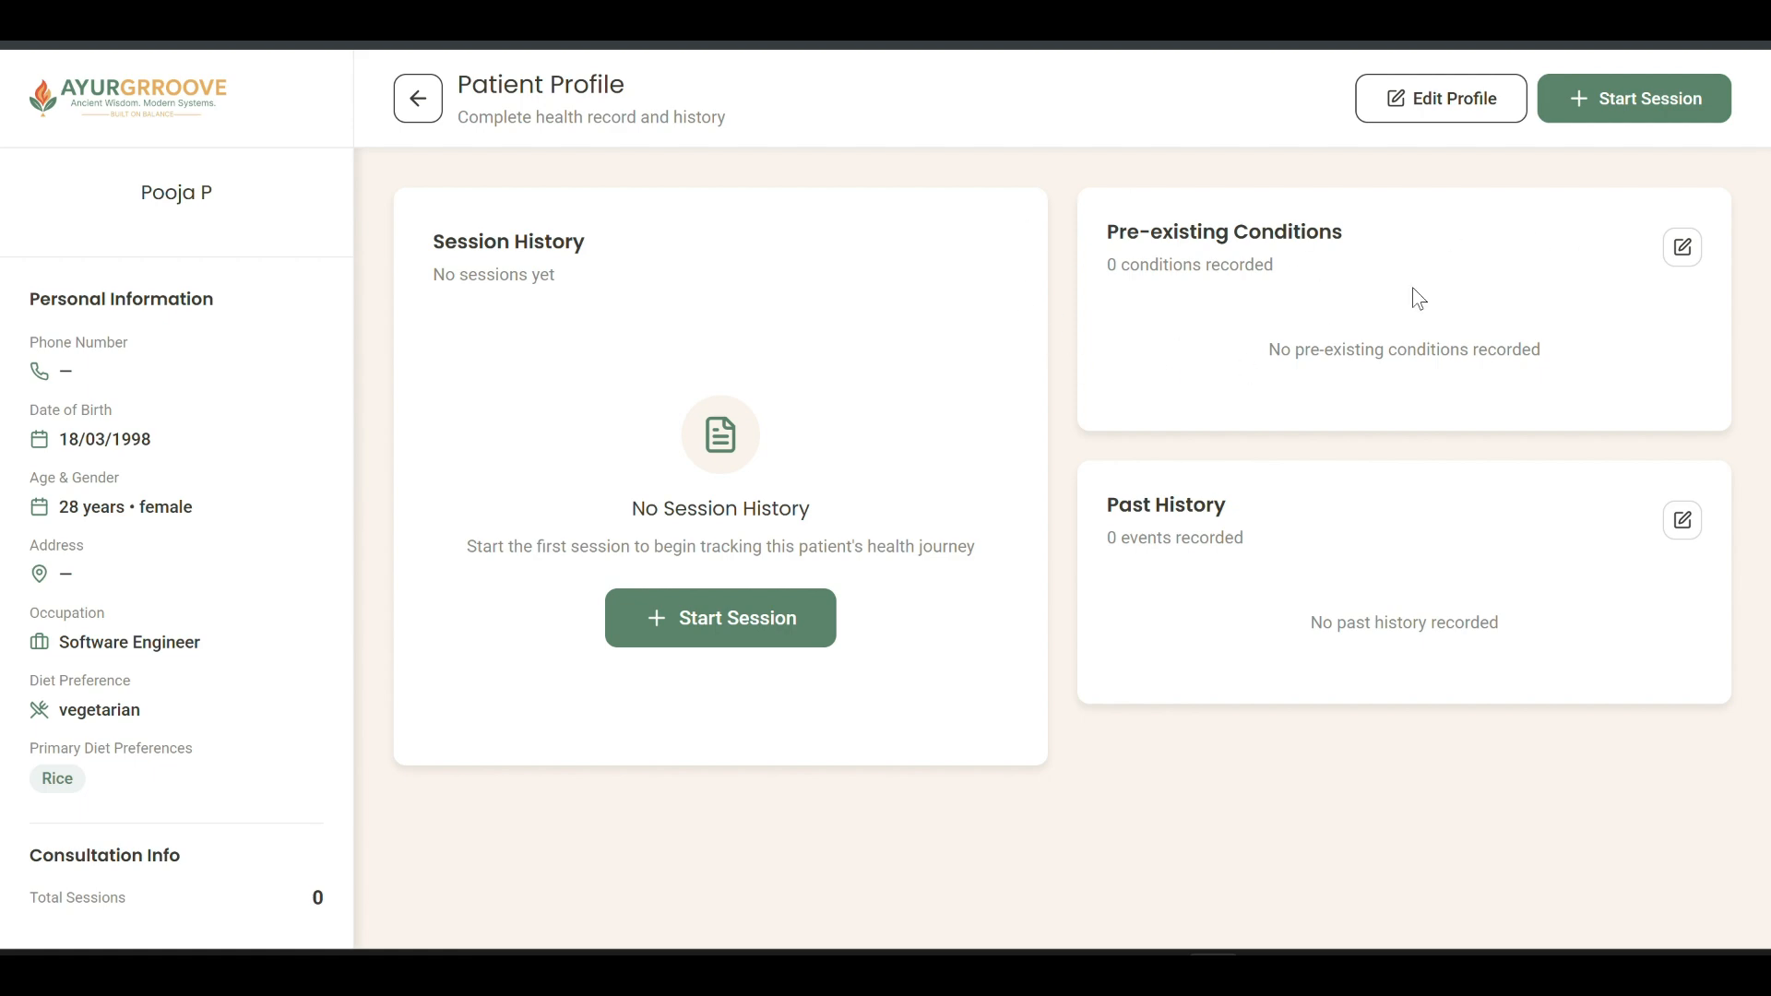
{"action": "left_click", "coordinate": [1683, 250]}
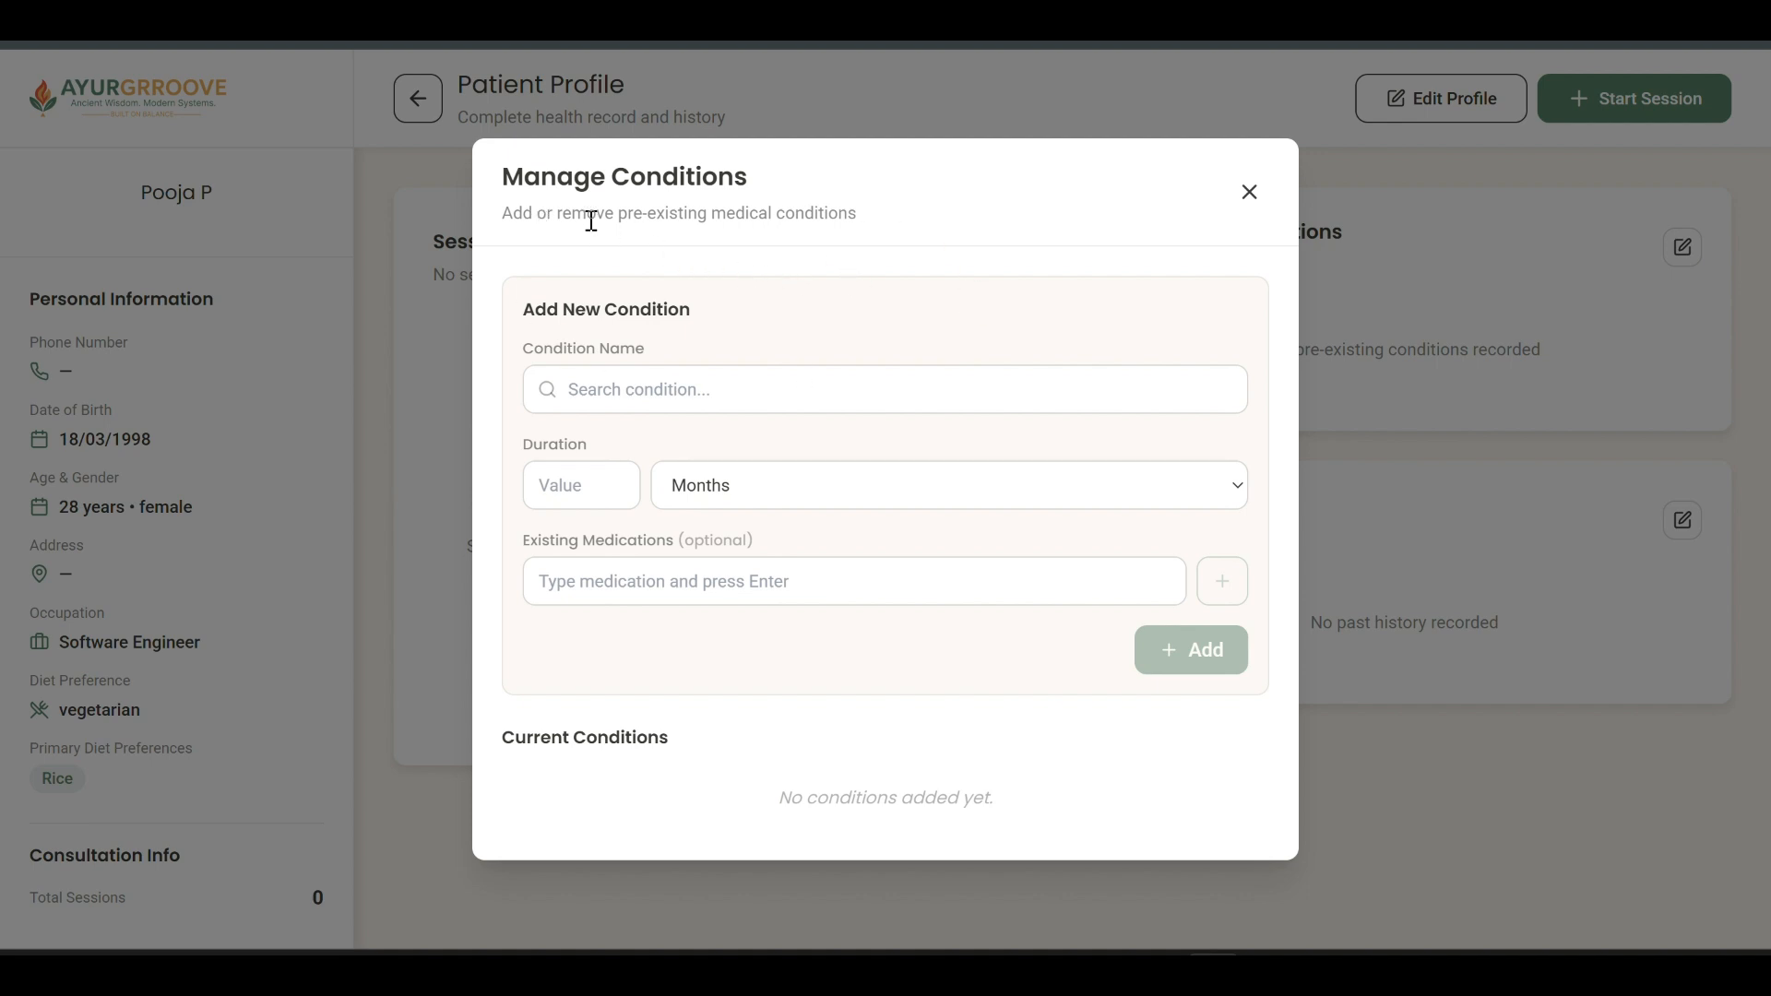
- Choose Hyperthyroidism as the new condition's name by searching the condition list for "thy"
{"action": "left_click", "coordinate": [610, 387]}
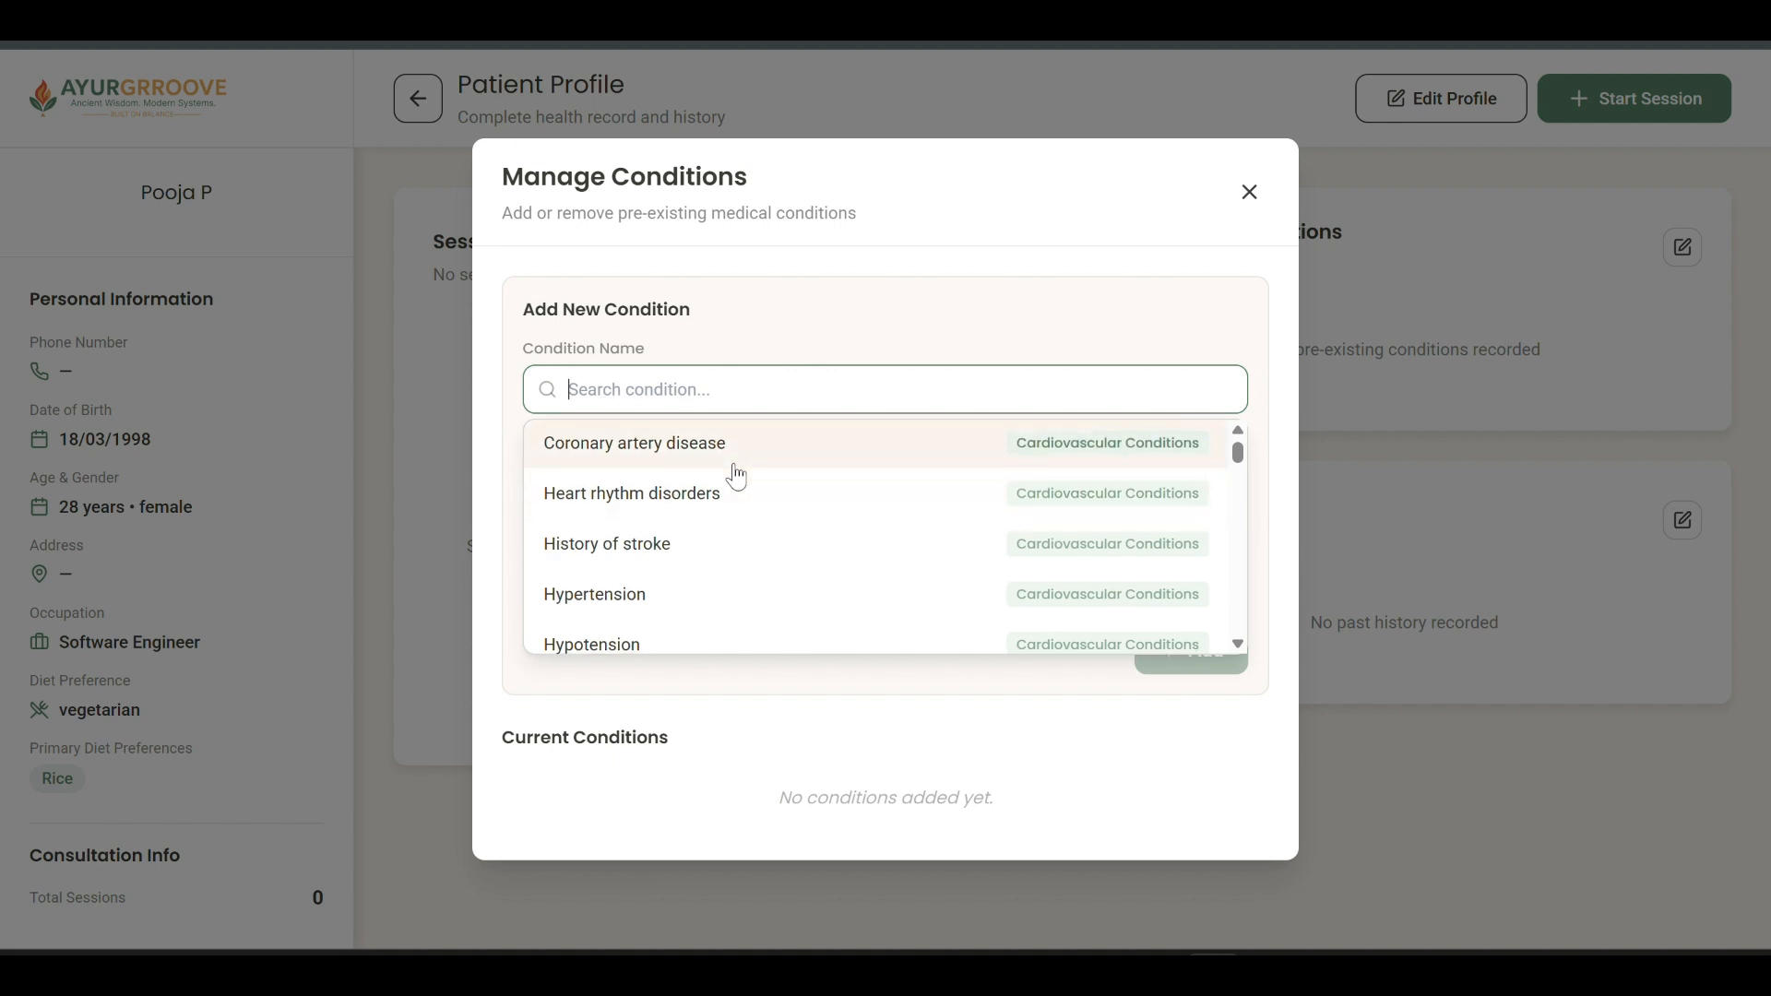
{"action": "scroll", "coordinate": [731, 471], "scroll_direction": "down", "scroll_amount": 3}
{"action": "scroll", "coordinate": [728, 471], "scroll_direction": "down", "scroll_amount": 10}
{"action": "scroll", "coordinate": [729, 471], "scroll_direction": "up", "scroll_amount": 12}
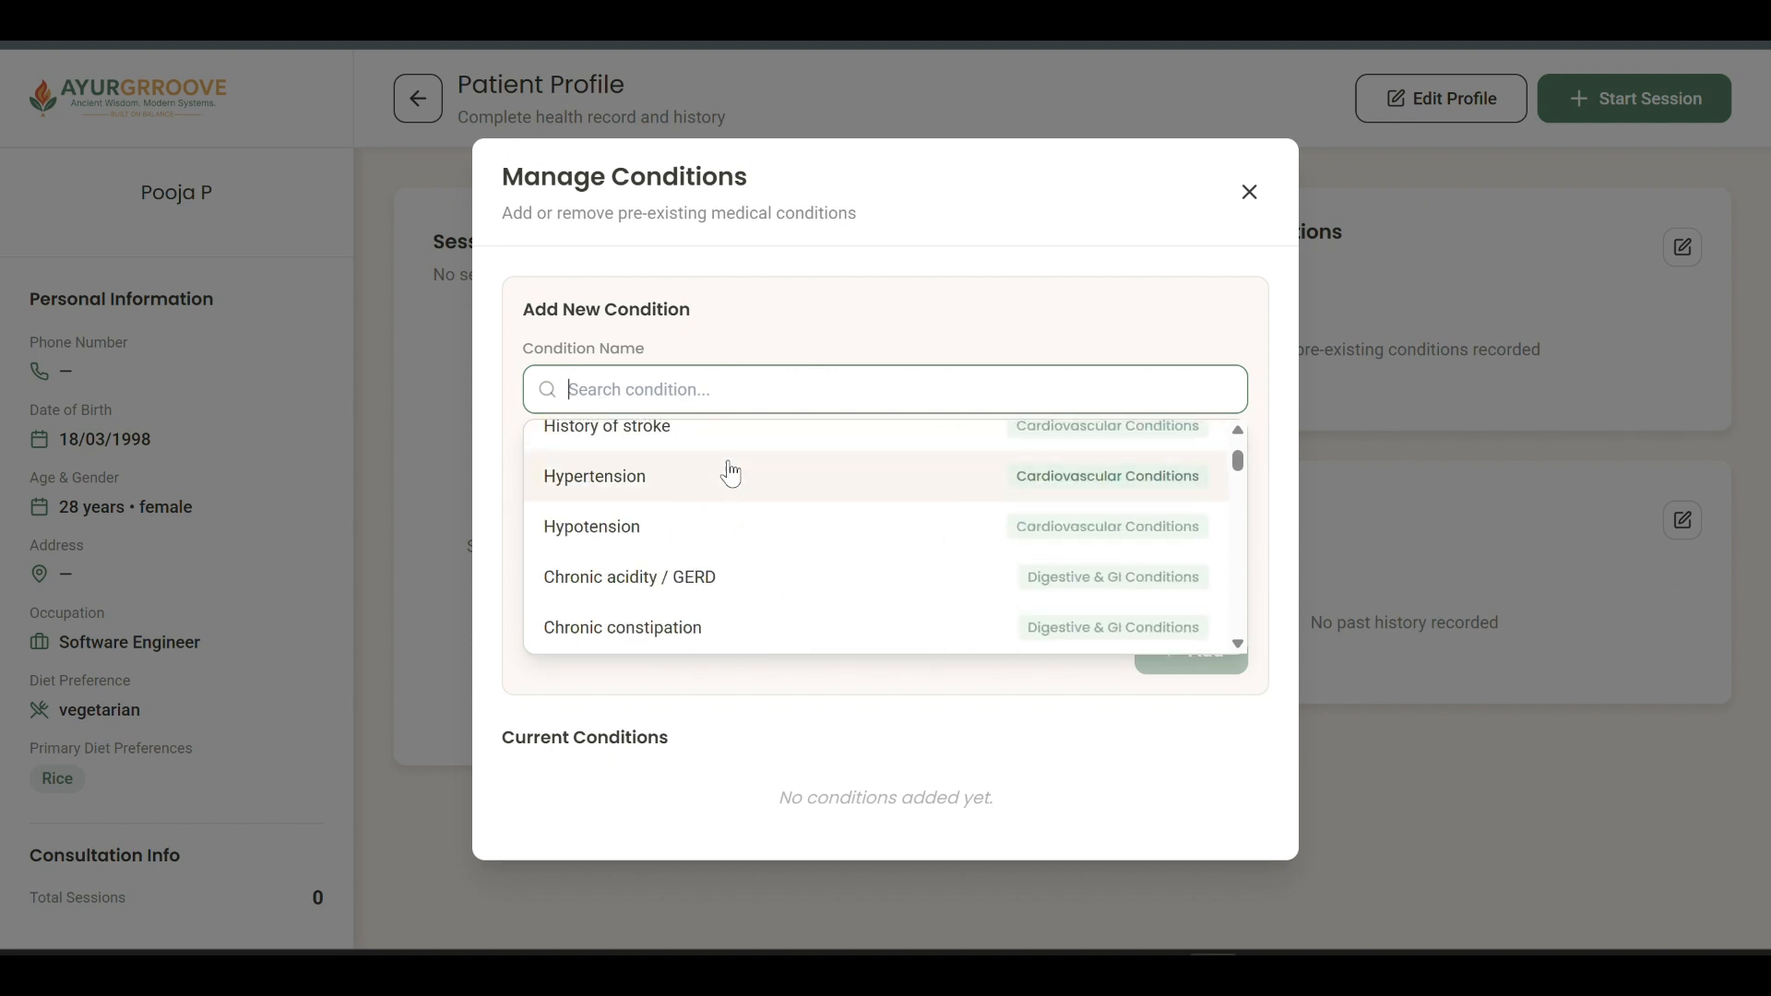
{"action": "type", "text": "thy"}
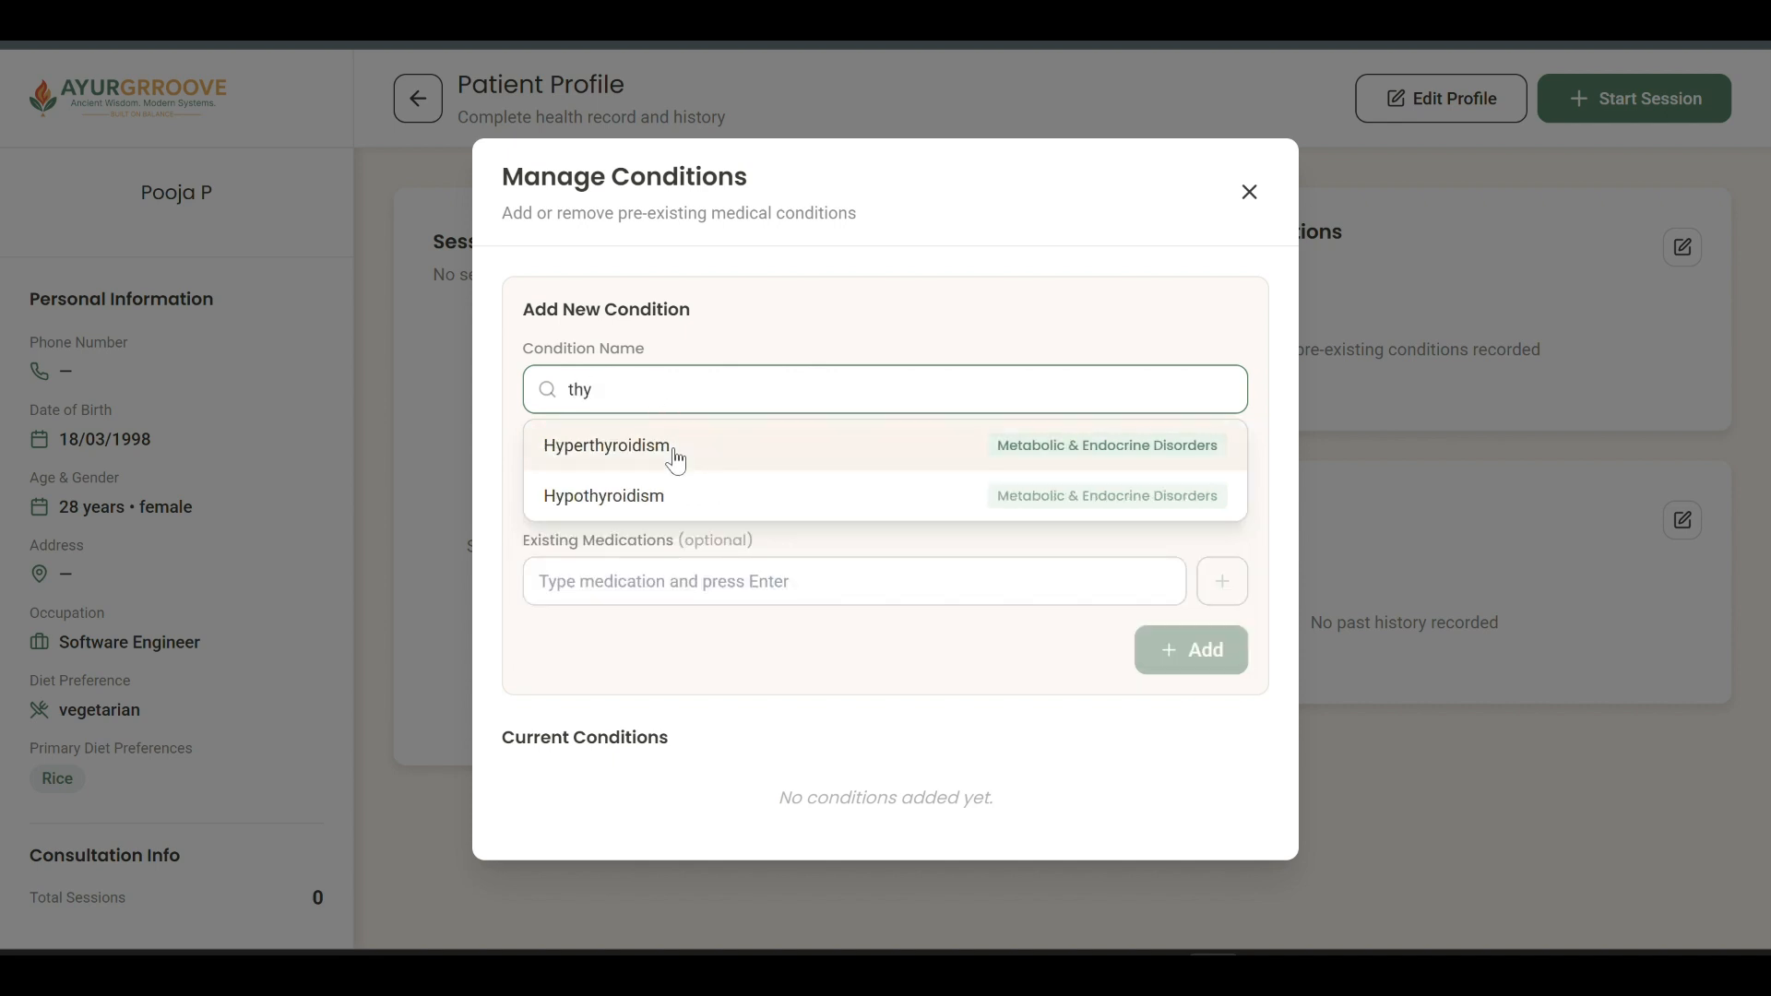
{"action": "left_click", "coordinate": [683, 459]}
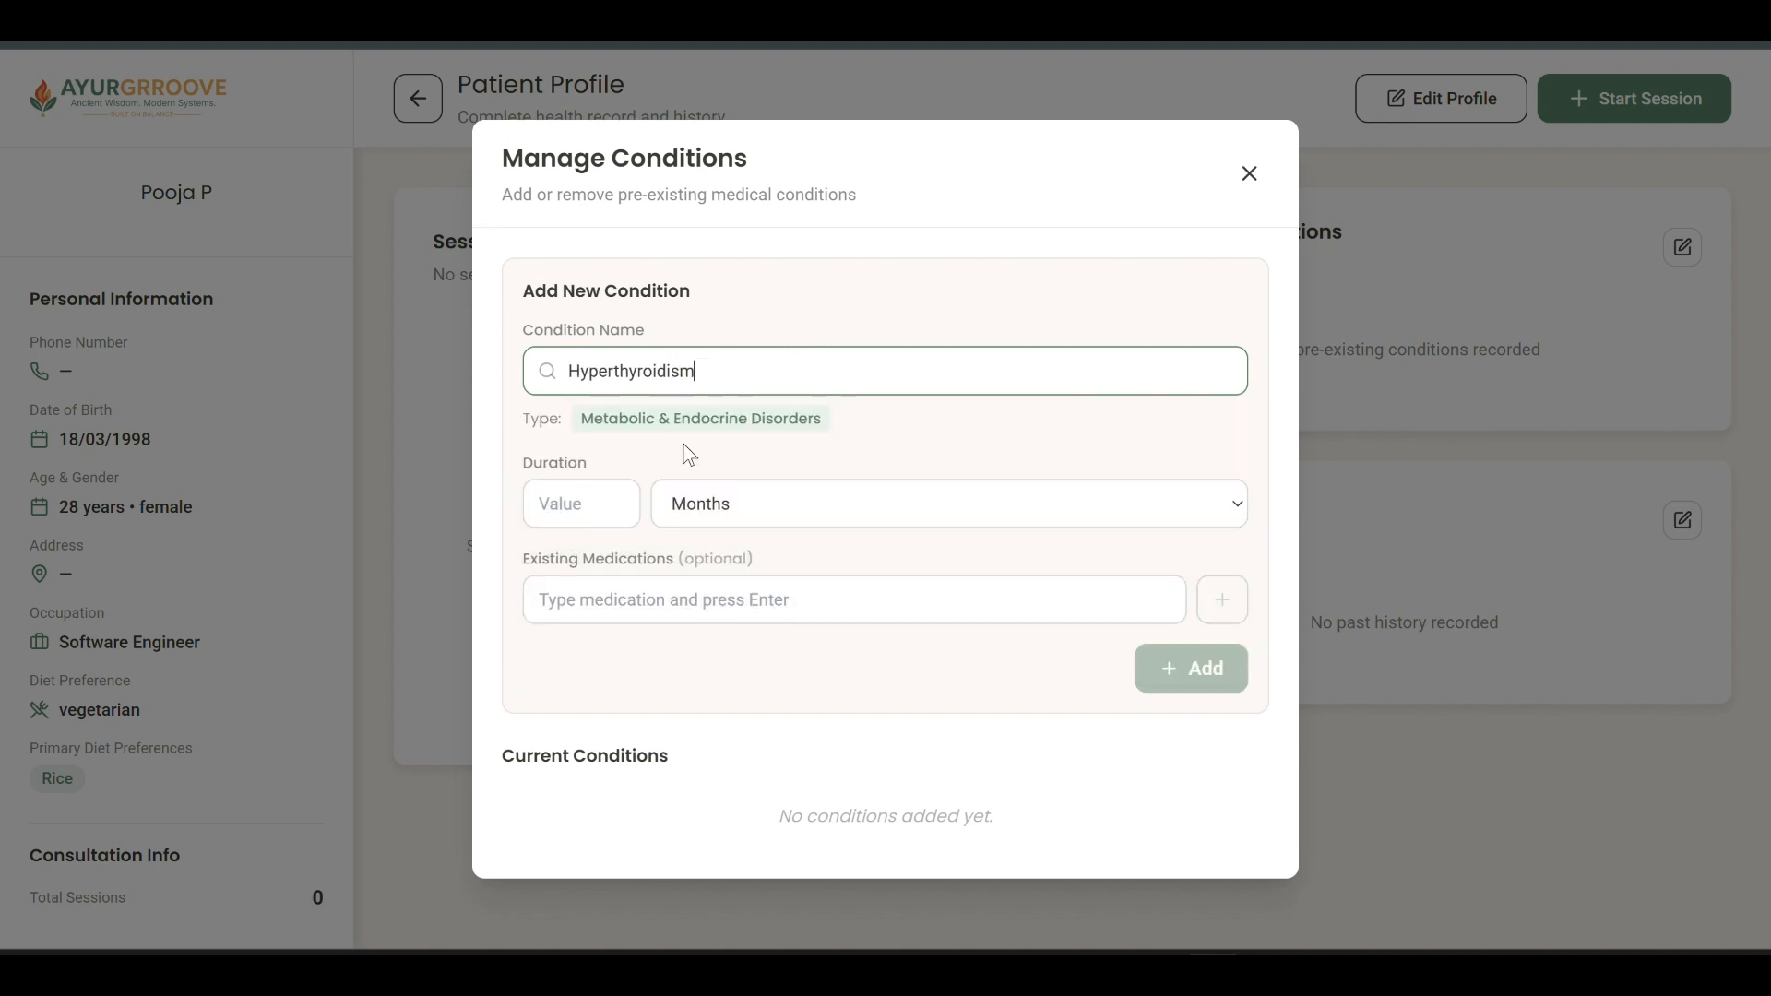
- Set the Hyperthyroidism duration to 2 Years and add the condition without any medications
{"action": "left_click", "coordinate": [577, 504]}
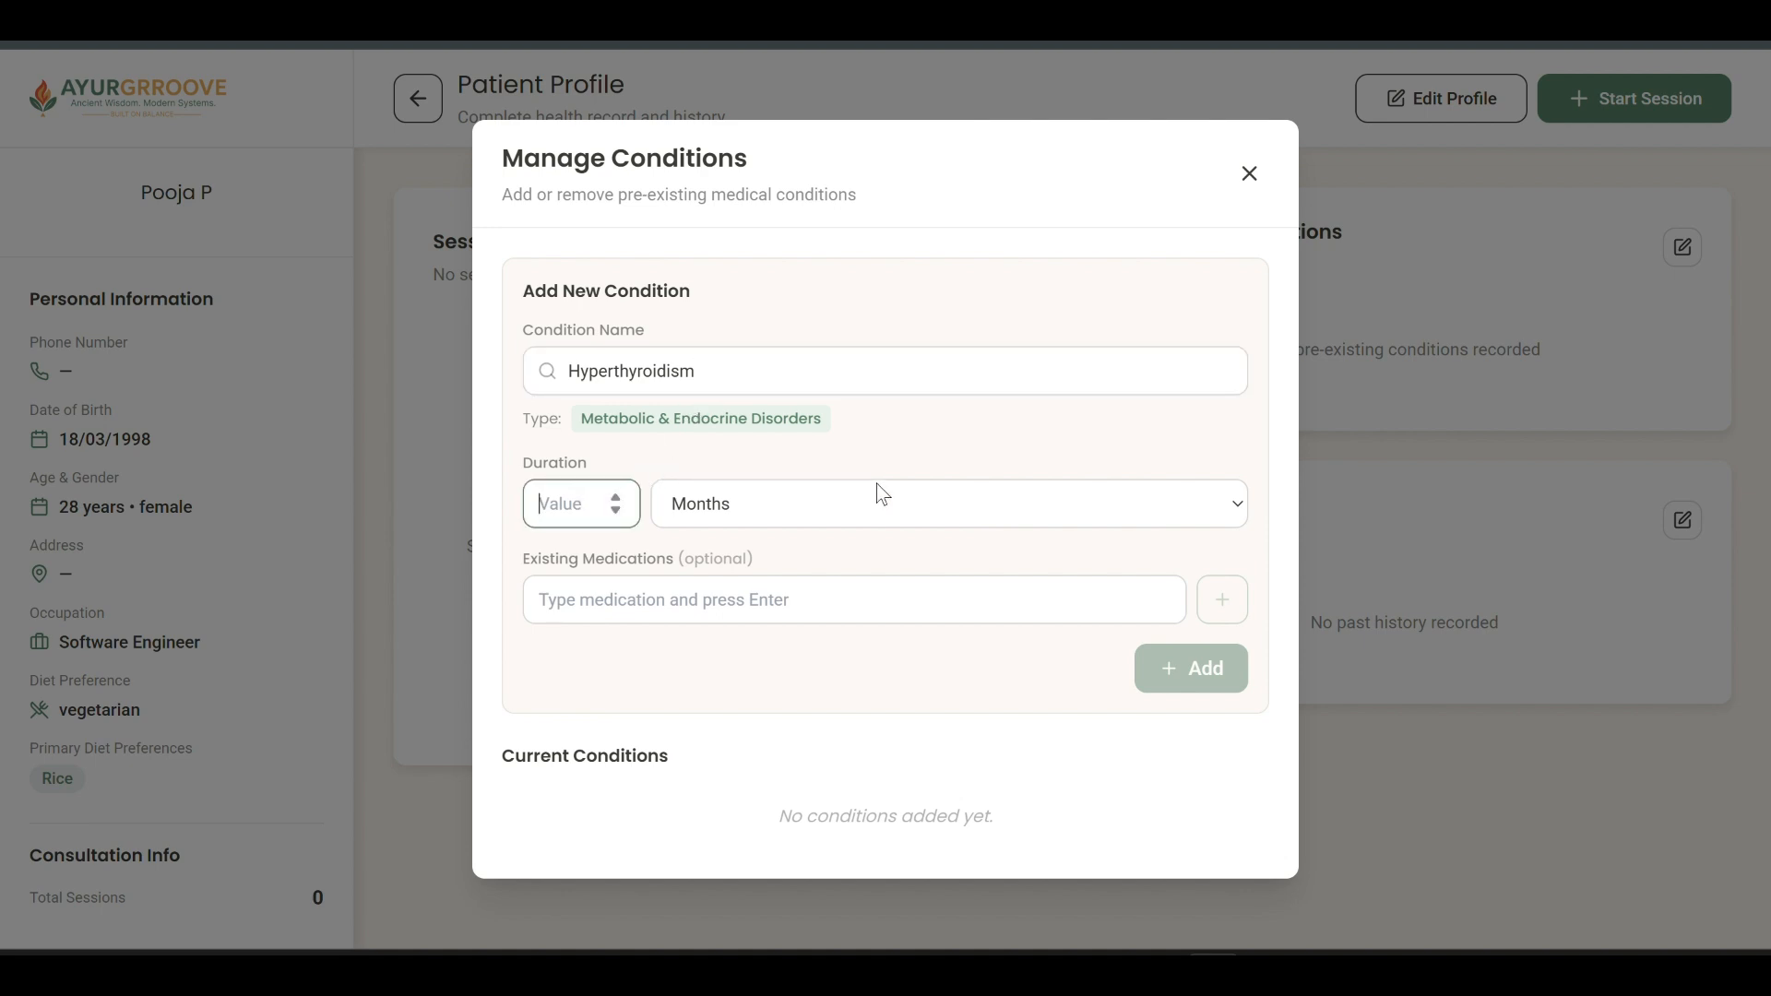
{"action": "type", "text": "2"}
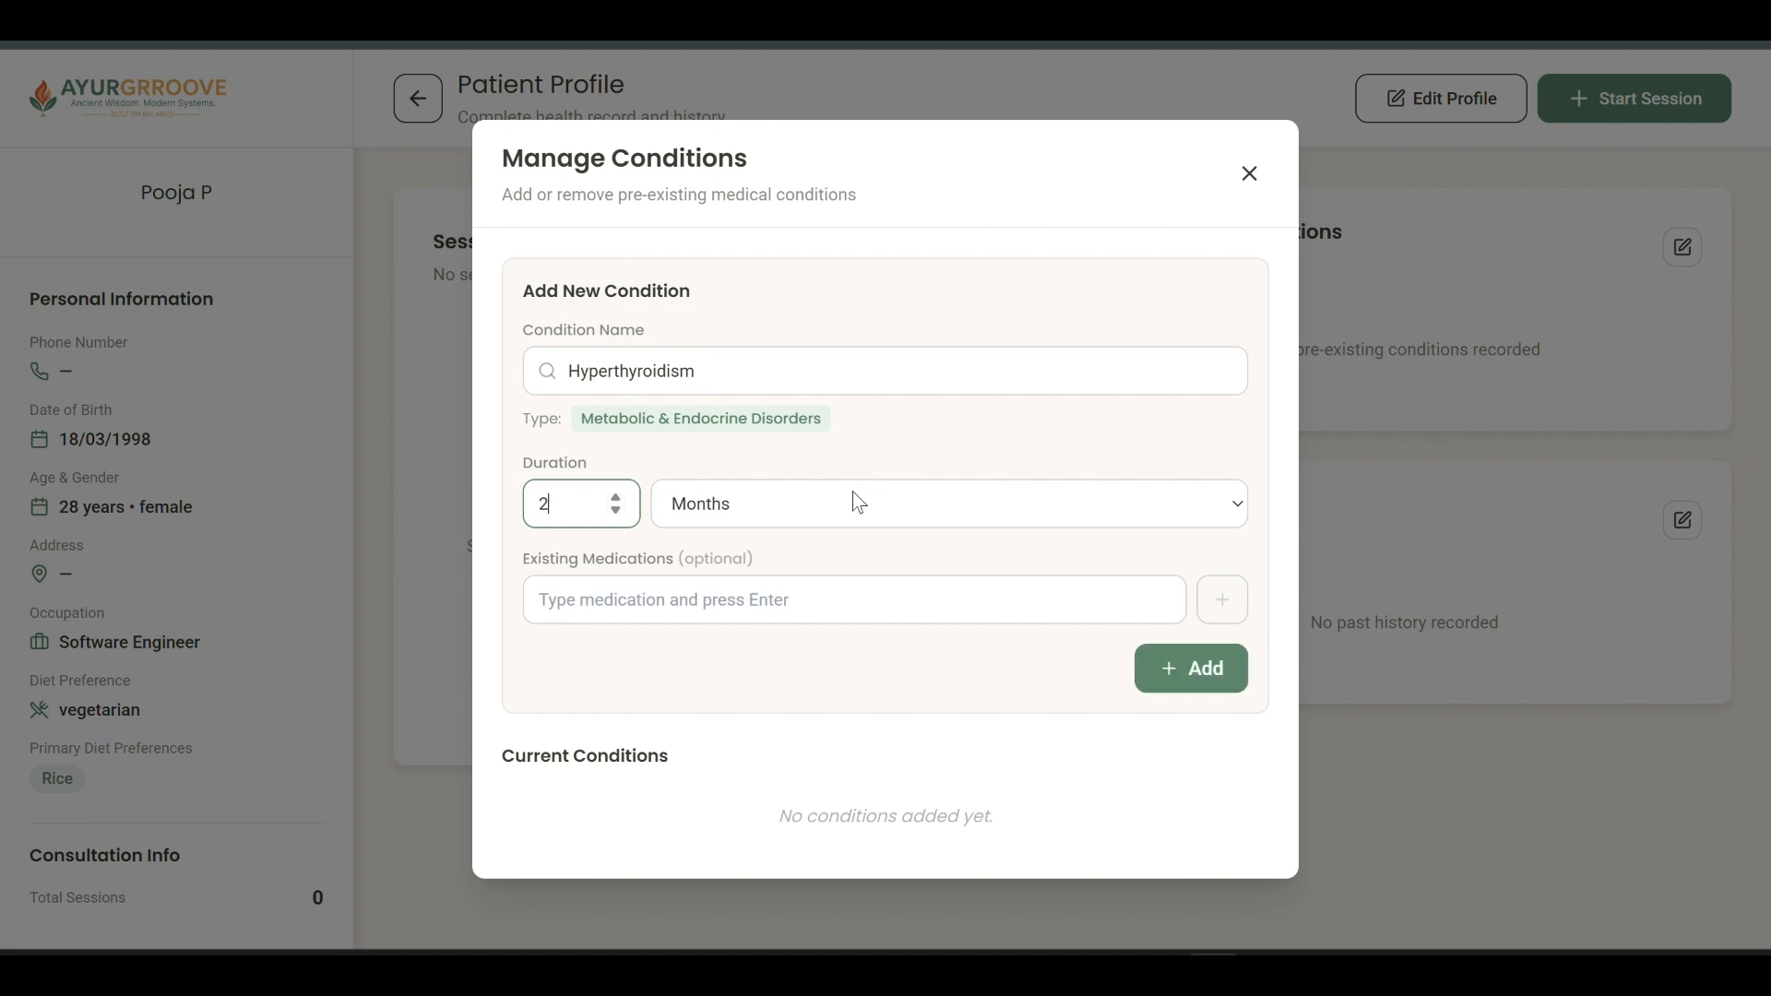
{"action": "left_click", "coordinate": [852, 502]}
{"action": "left_click", "coordinate": [768, 607]}
{"action": "left_click", "coordinate": [585, 595]}
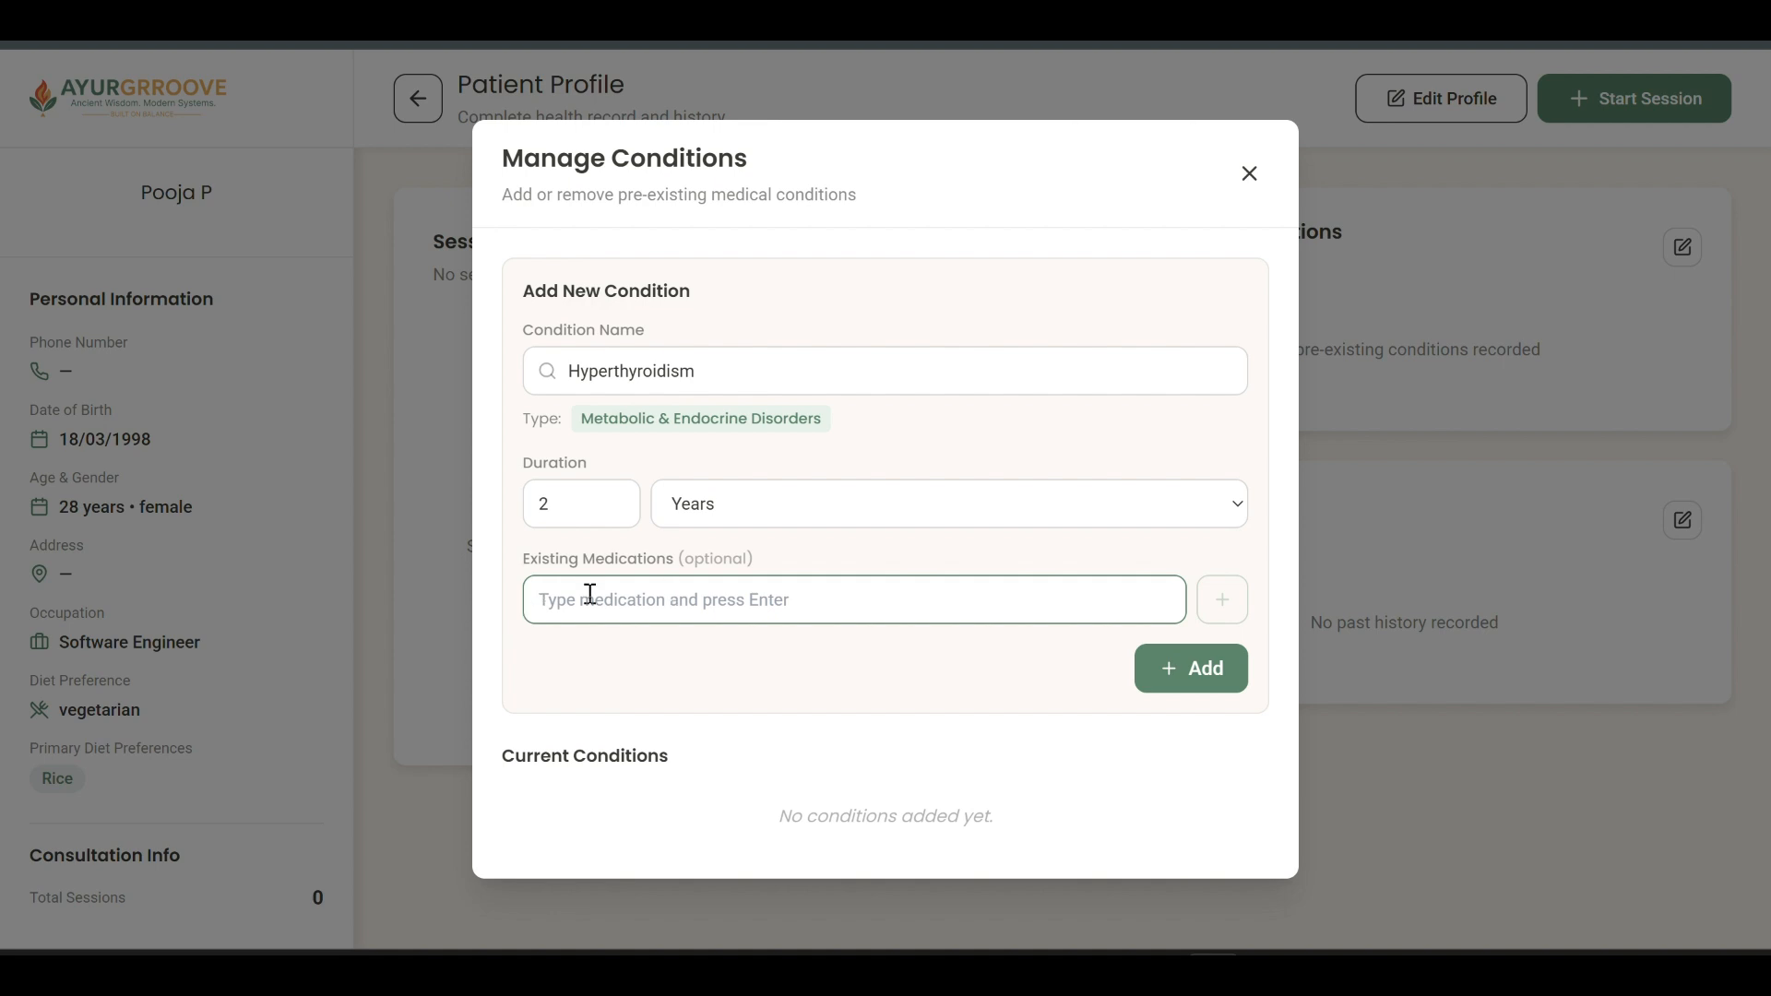
{"action": "left_click", "coordinate": [1211, 666]}
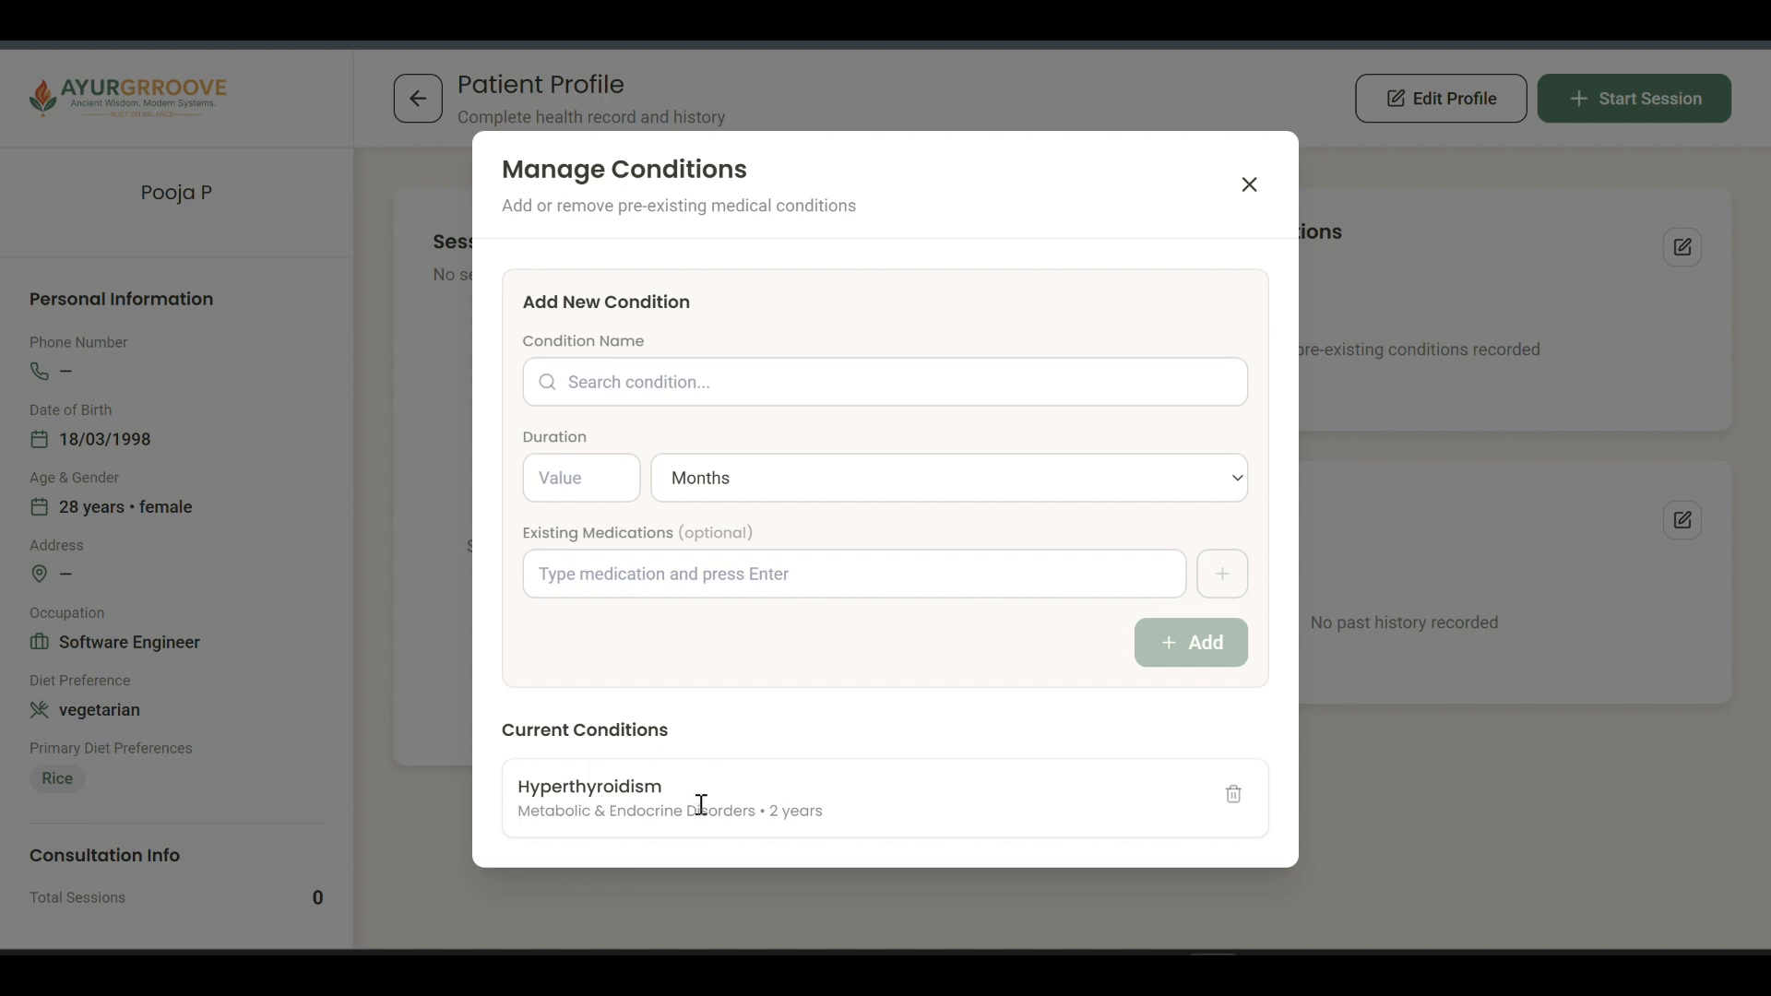
- Add Prediabetic as a second condition with a duration of 1 Years and close the conditions editor
{"action": "left_click", "coordinate": [630, 383]}
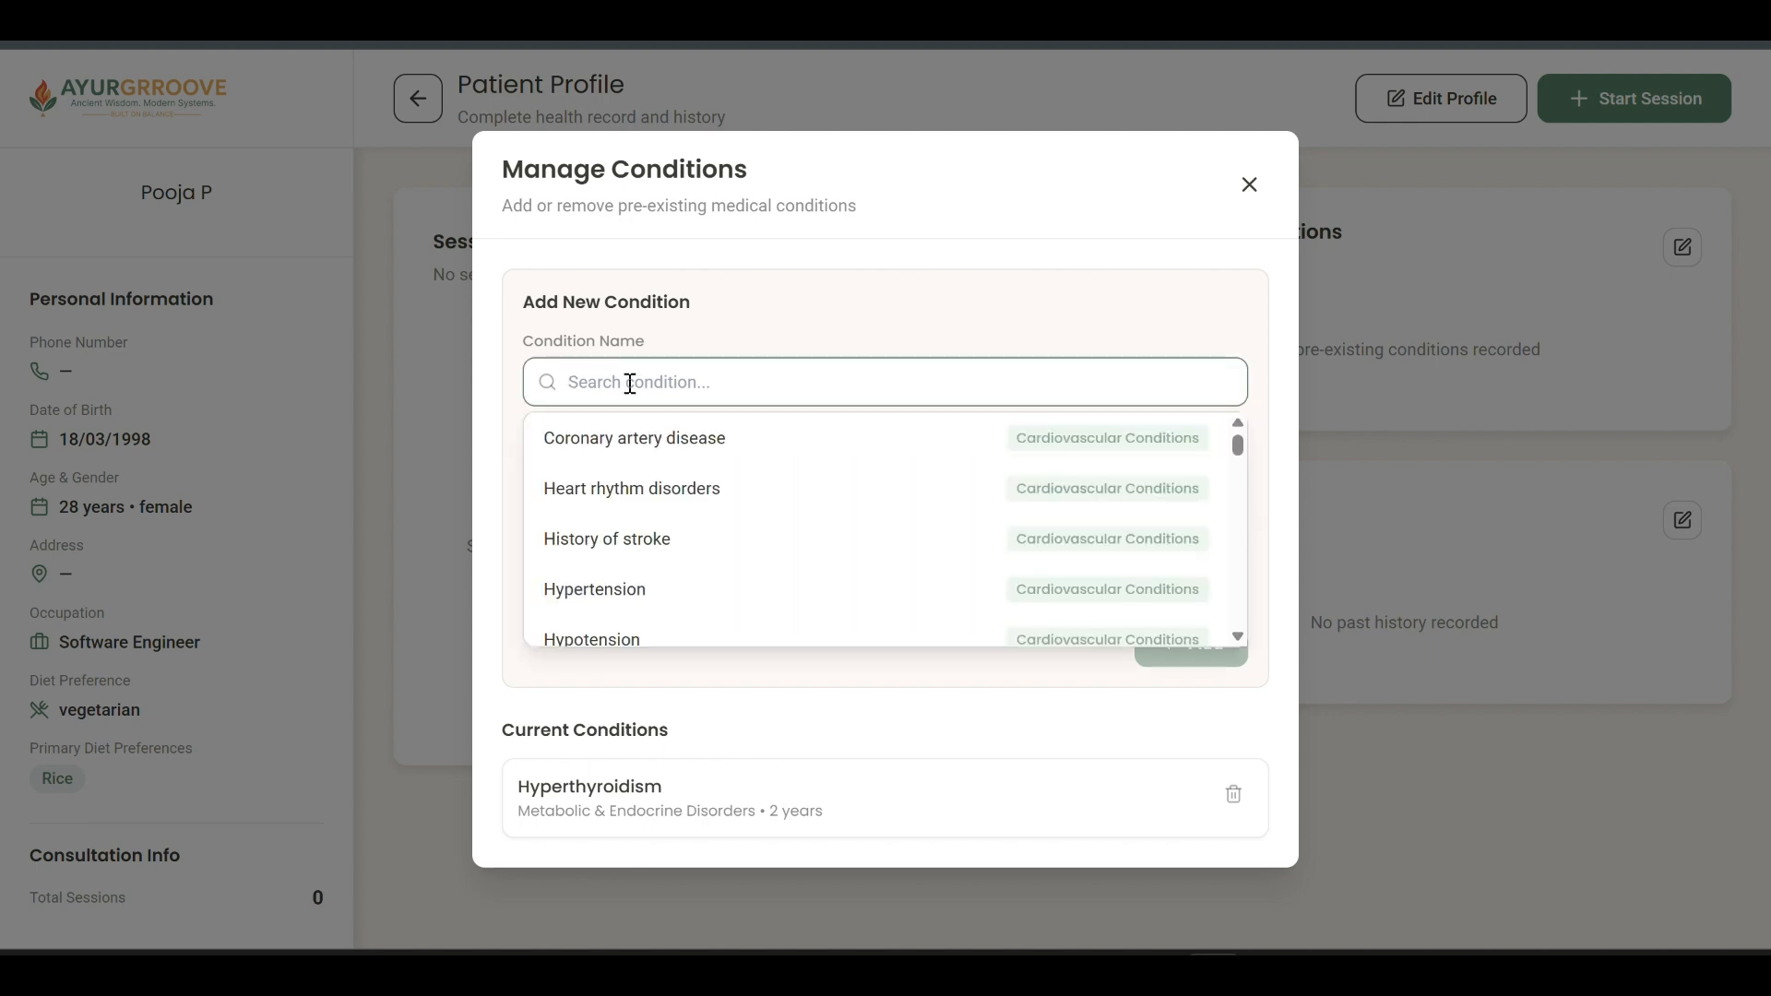
{"action": "type", "text": "pre"}
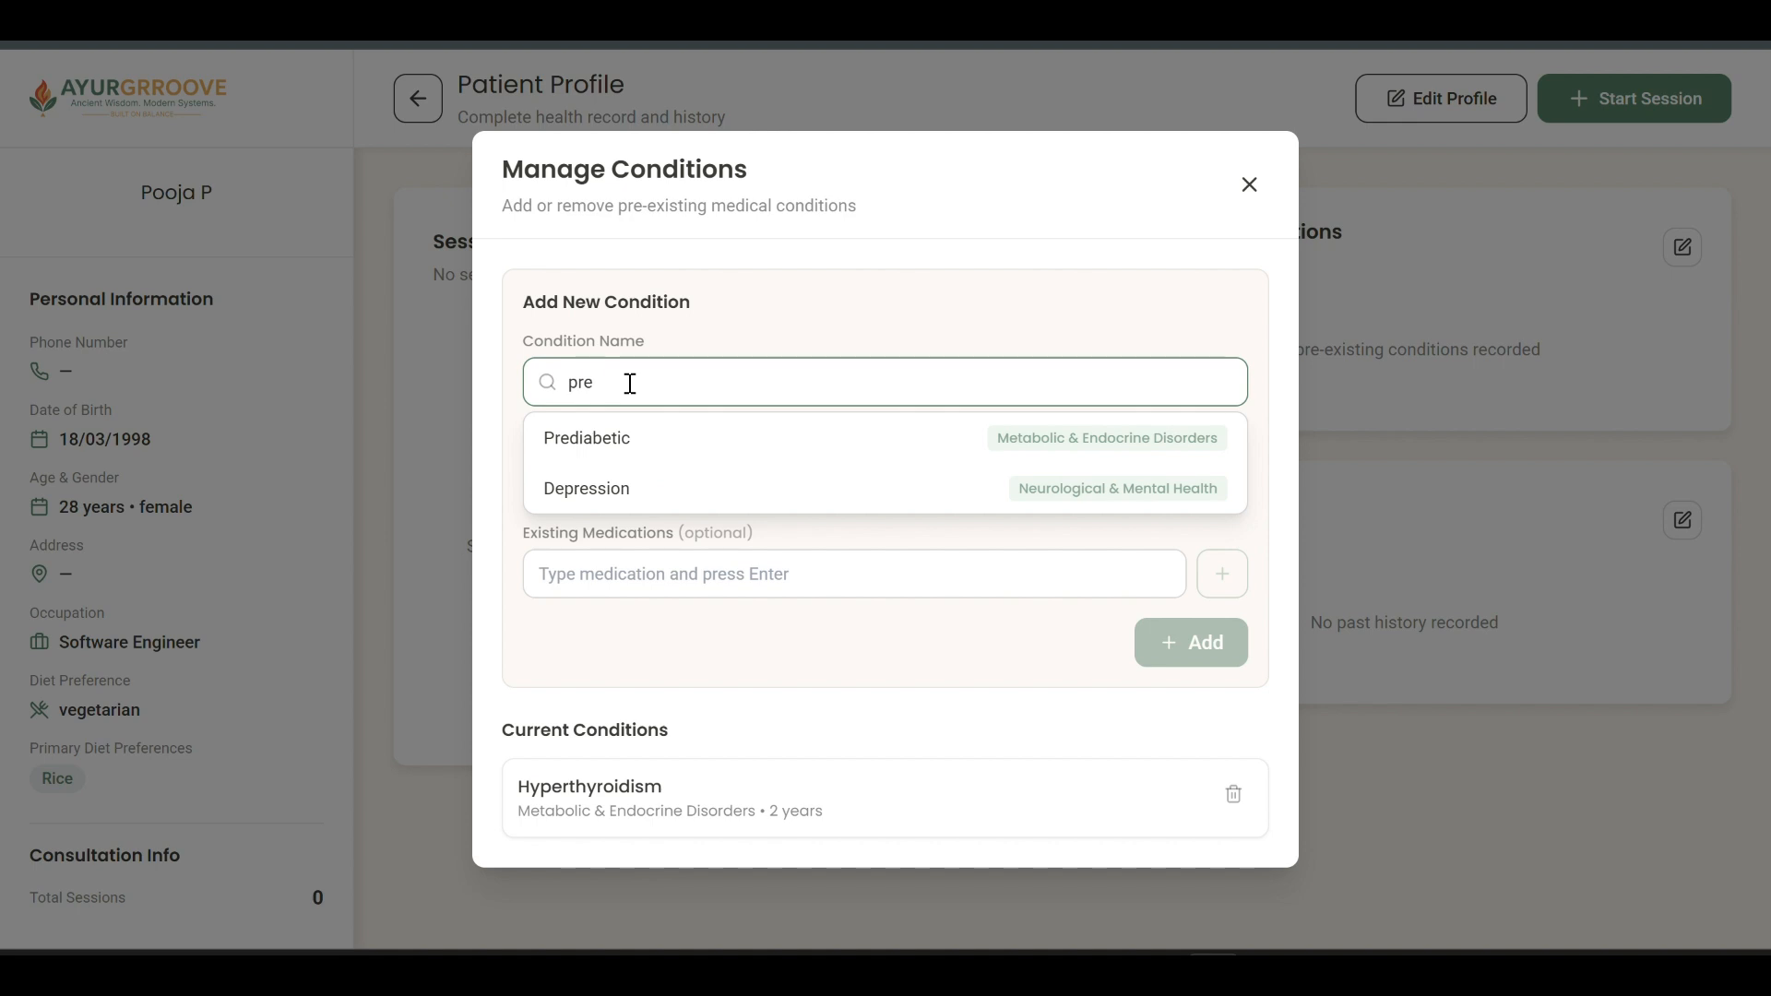
{"action": "left_click", "coordinate": [635, 443]}
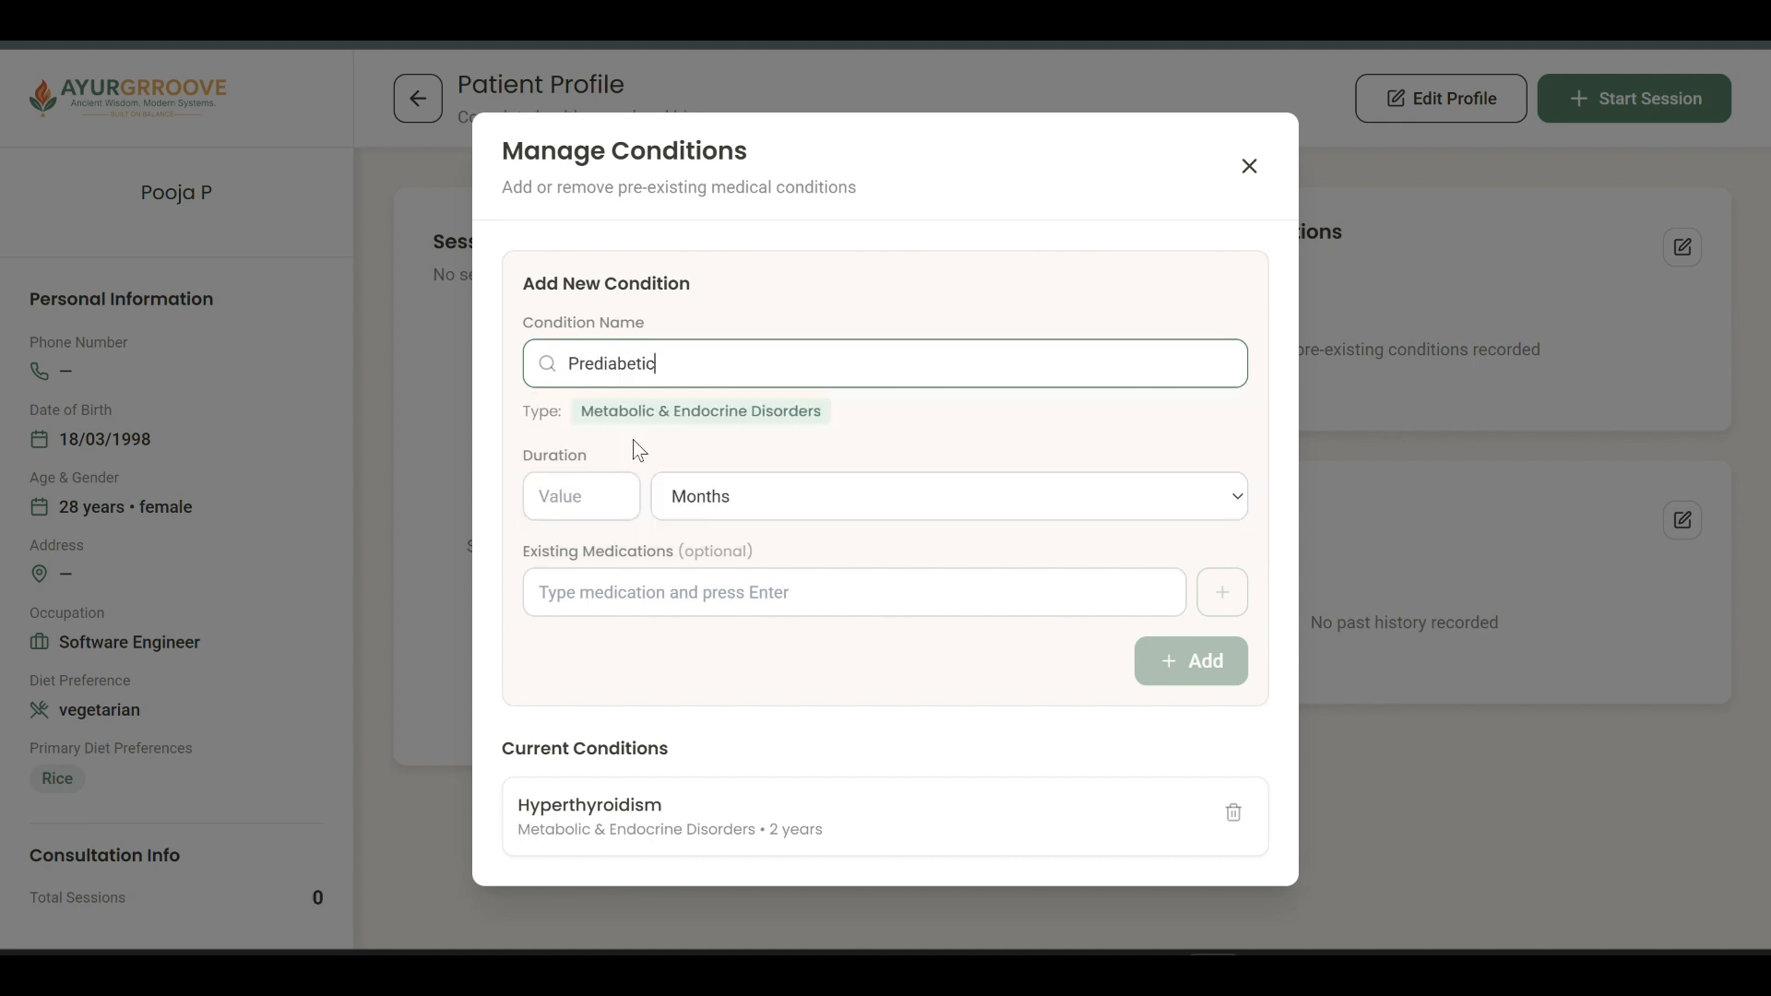
{"action": "left_click", "coordinate": [573, 491]}
{"action": "type", "text": "1"}
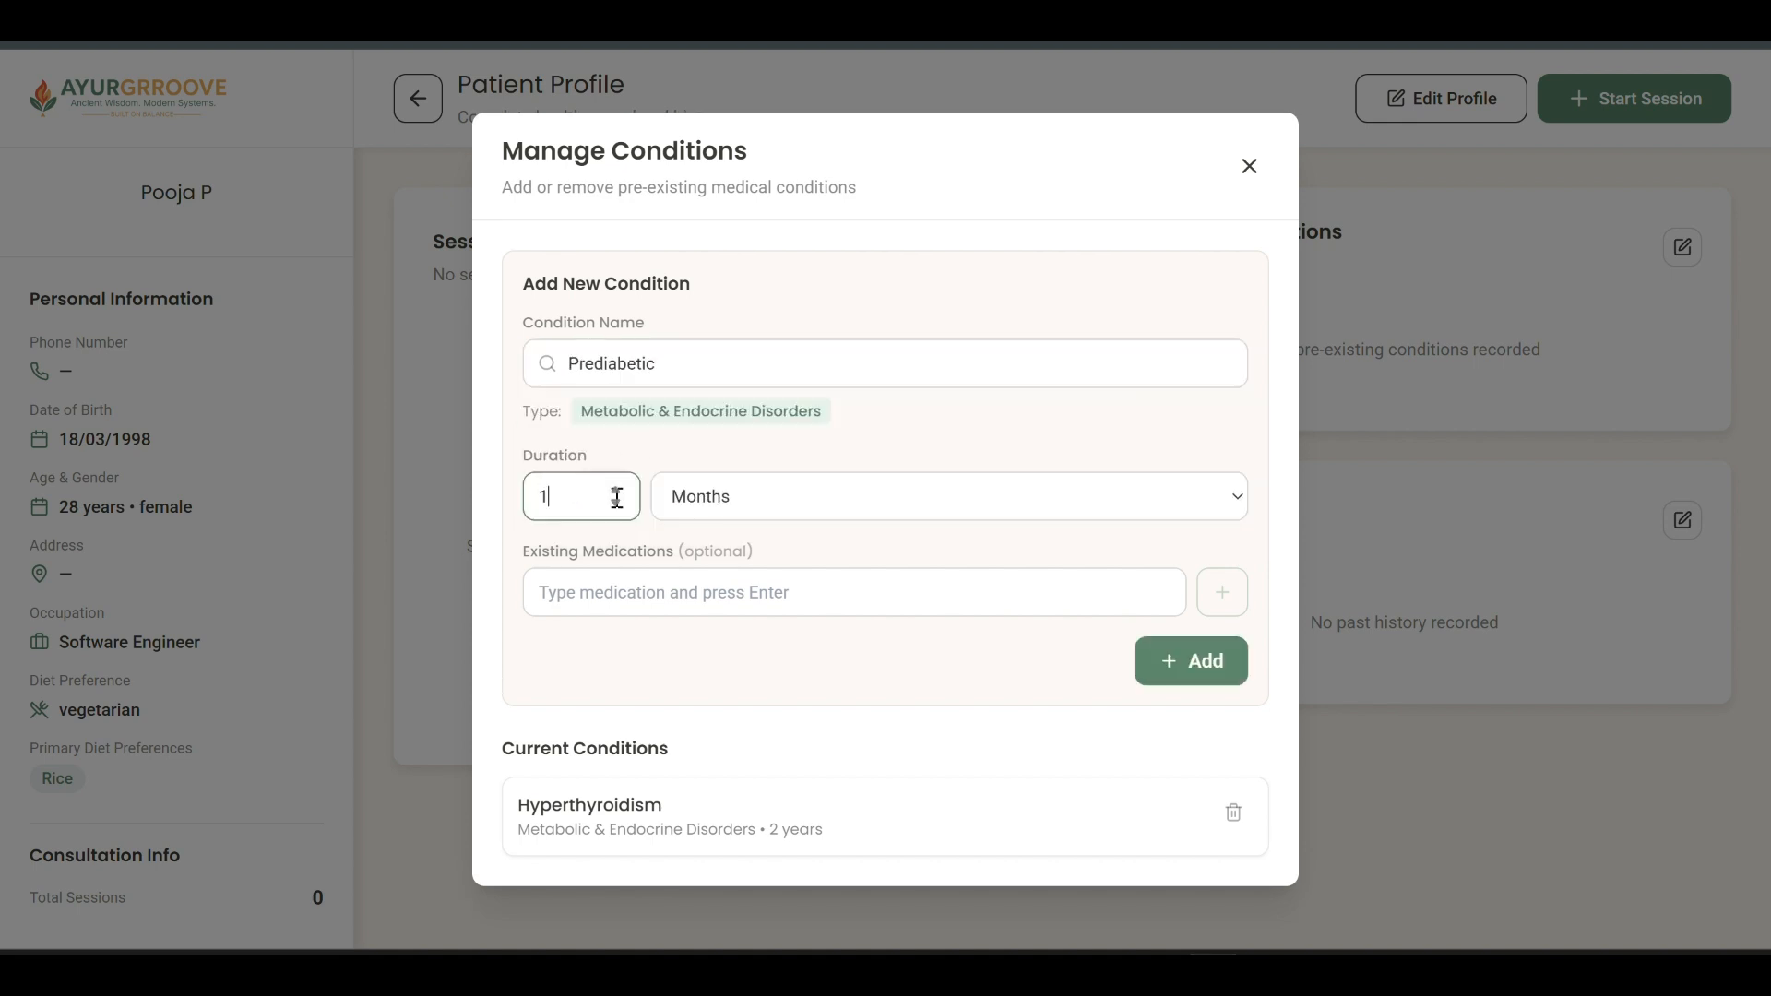
{"action": "left_click", "coordinate": [809, 507]}
{"action": "left_click", "coordinate": [787, 593]}
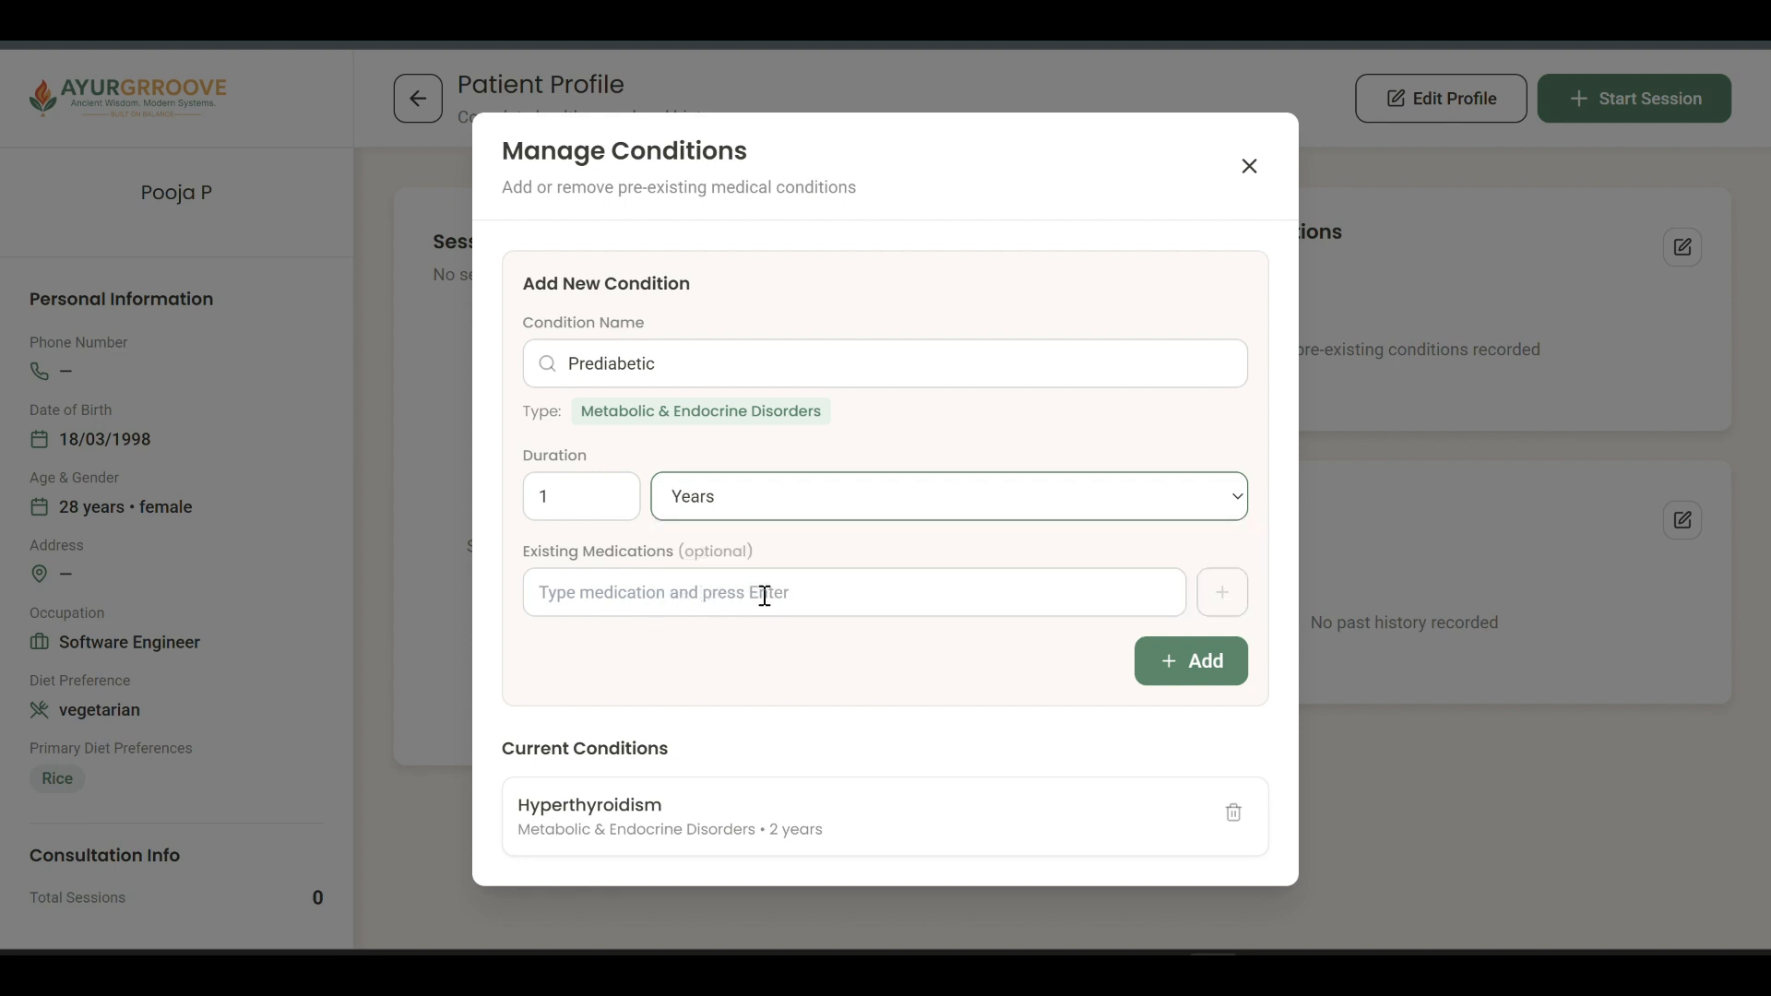
{"action": "left_click", "coordinate": [765, 595]}
{"action": "left_click", "coordinate": [770, 641]}
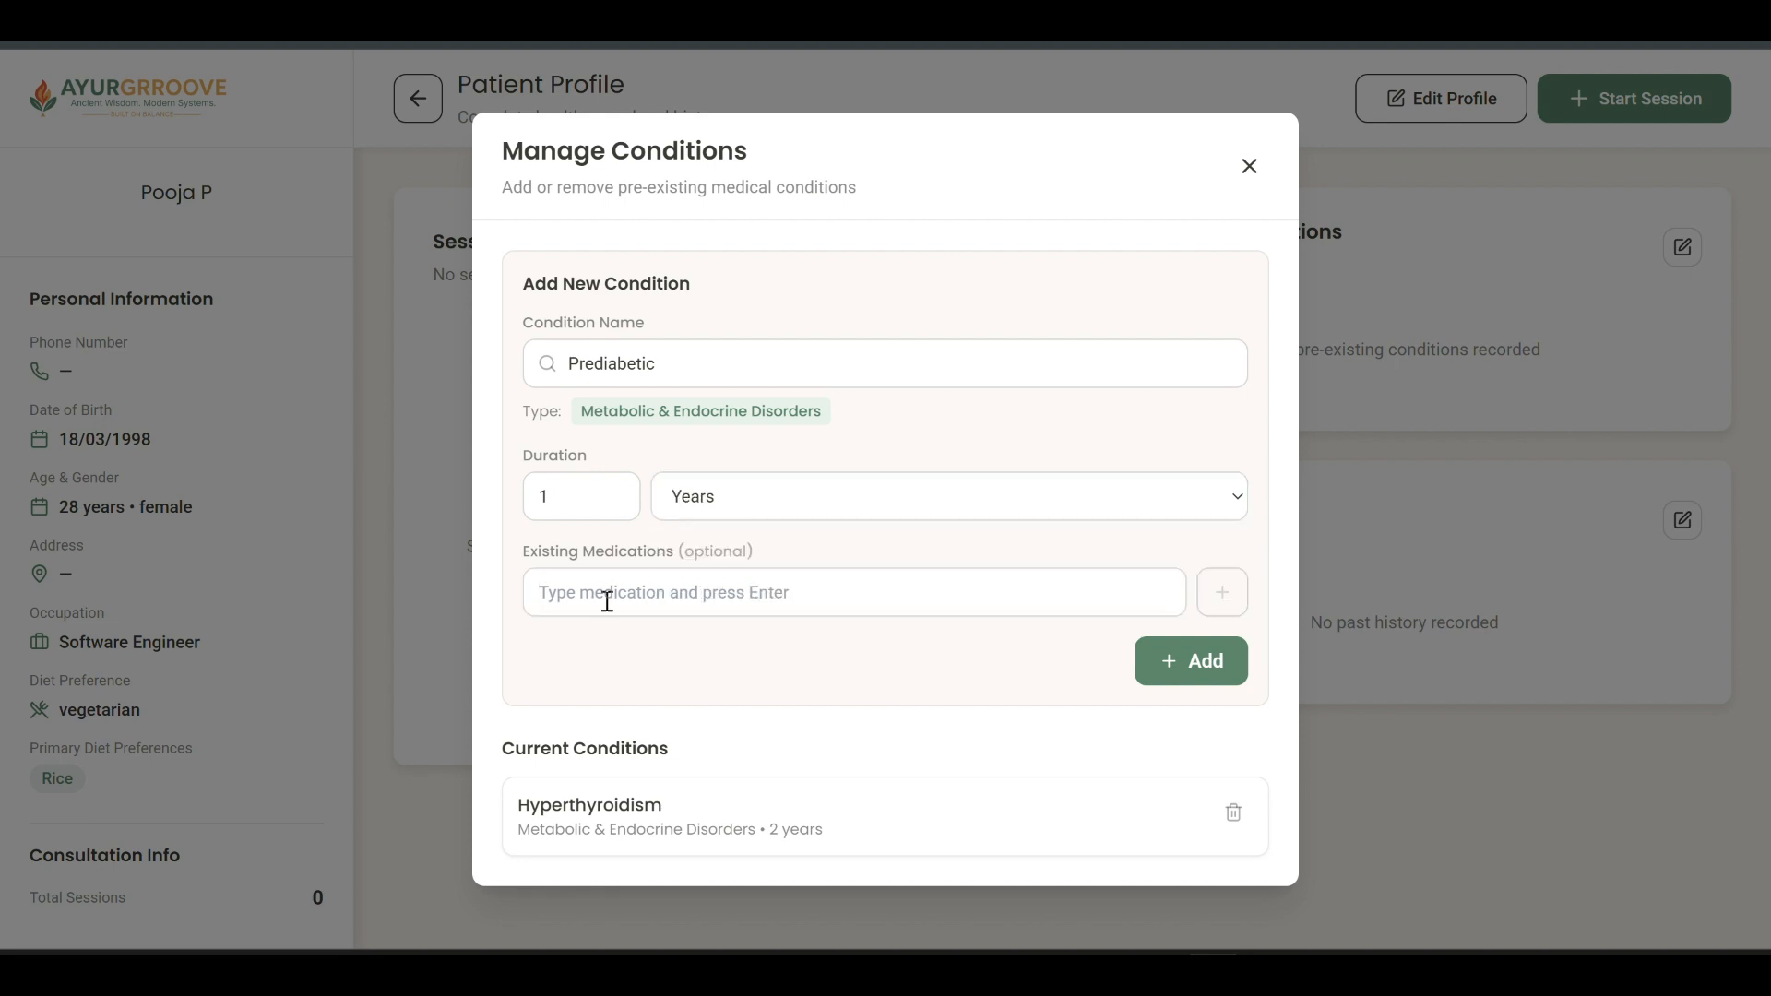
{"action": "left_click", "coordinate": [1174, 664]}
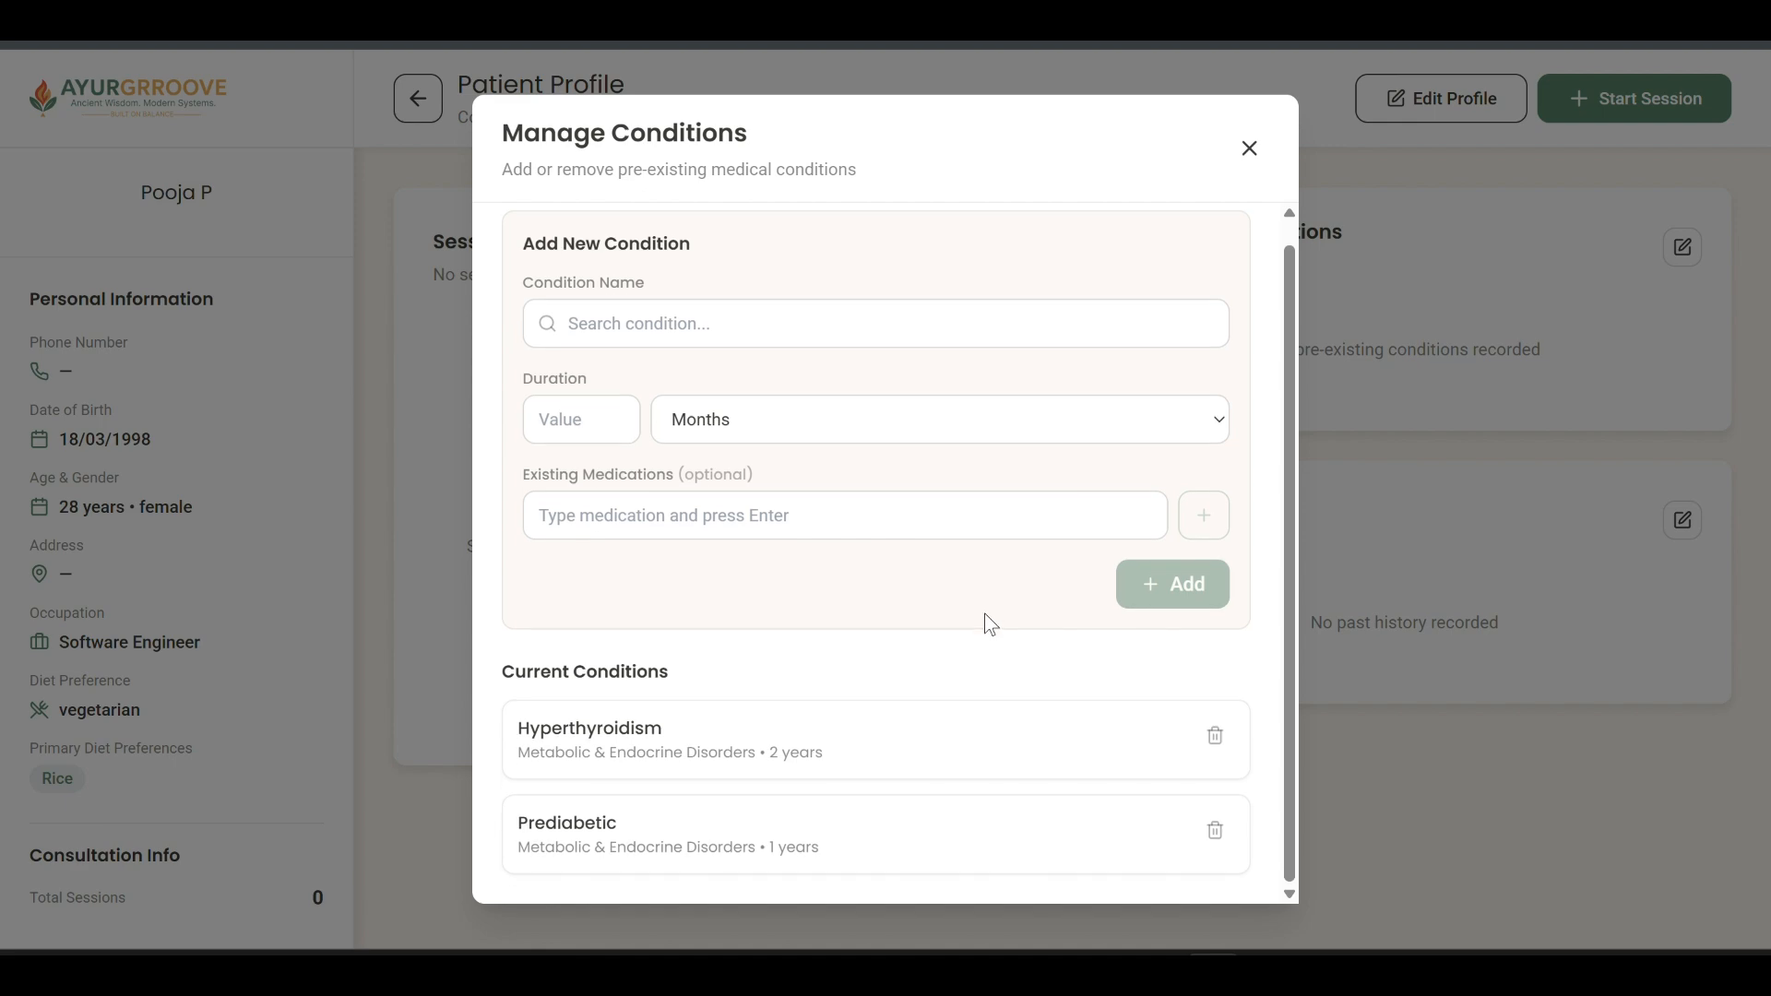
{"action": "left_click", "coordinate": [1251, 148]}
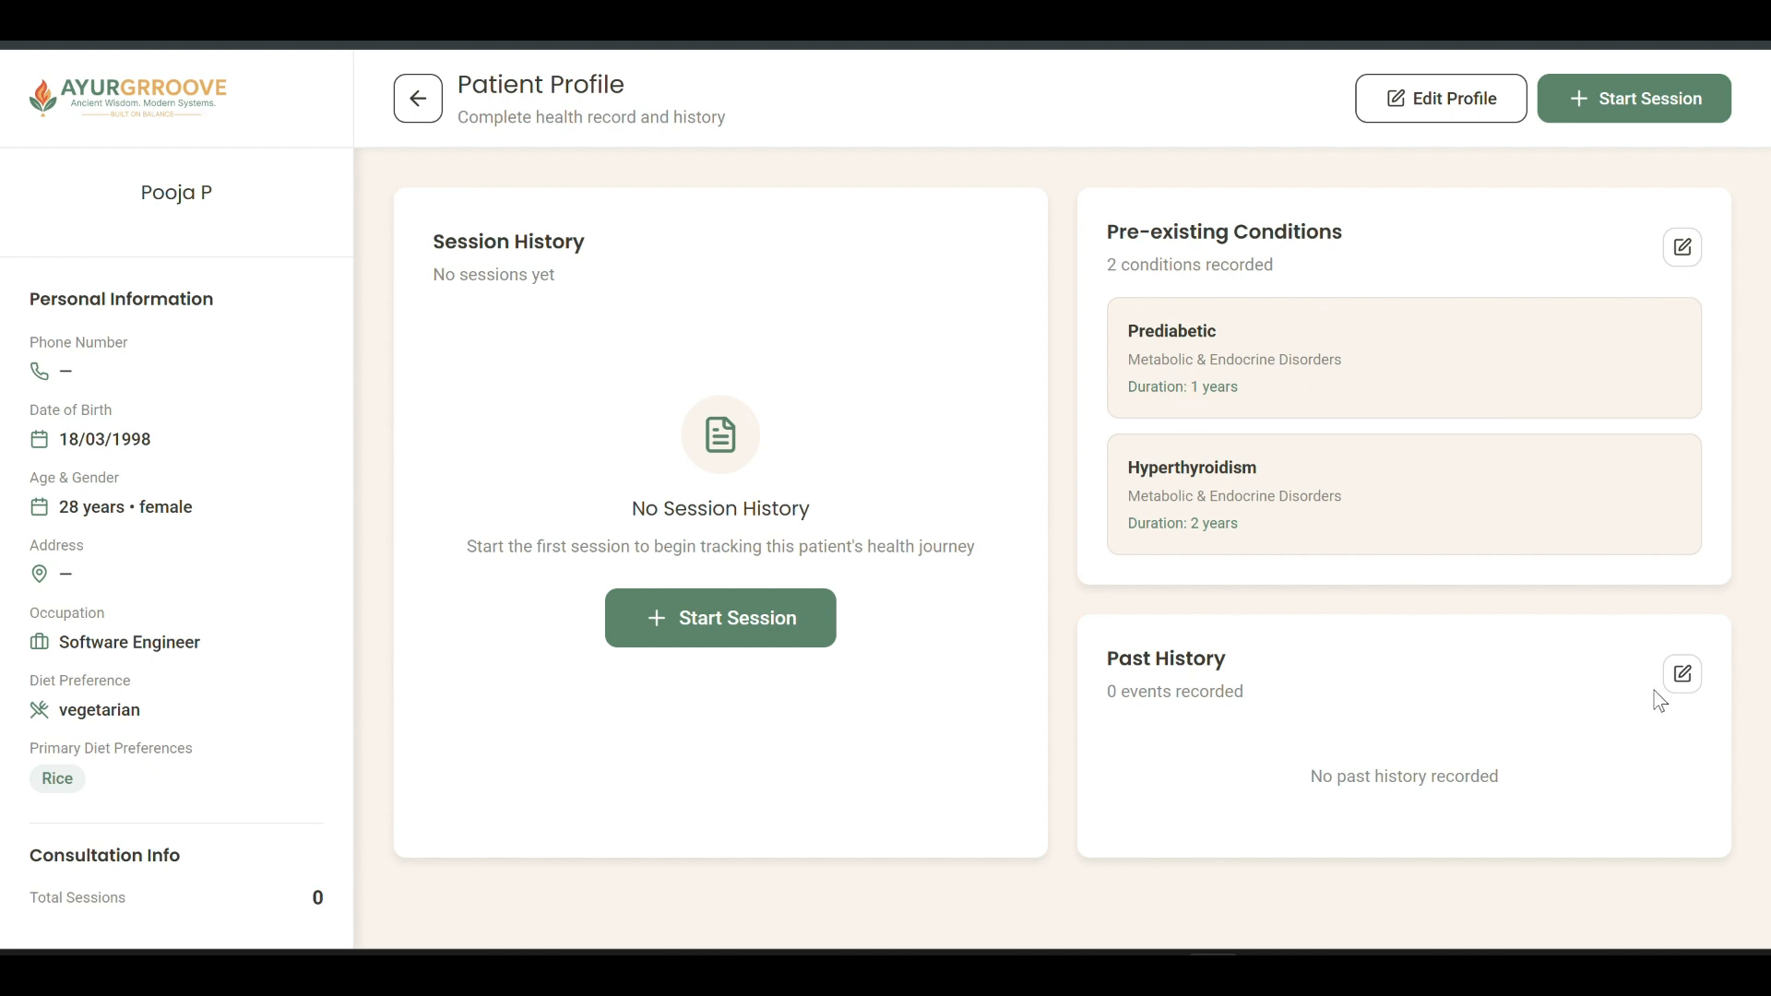
- Start a new past history event for the patient titled "Kidney Stone removal"
{"action": "left_click", "coordinate": [1684, 677]}
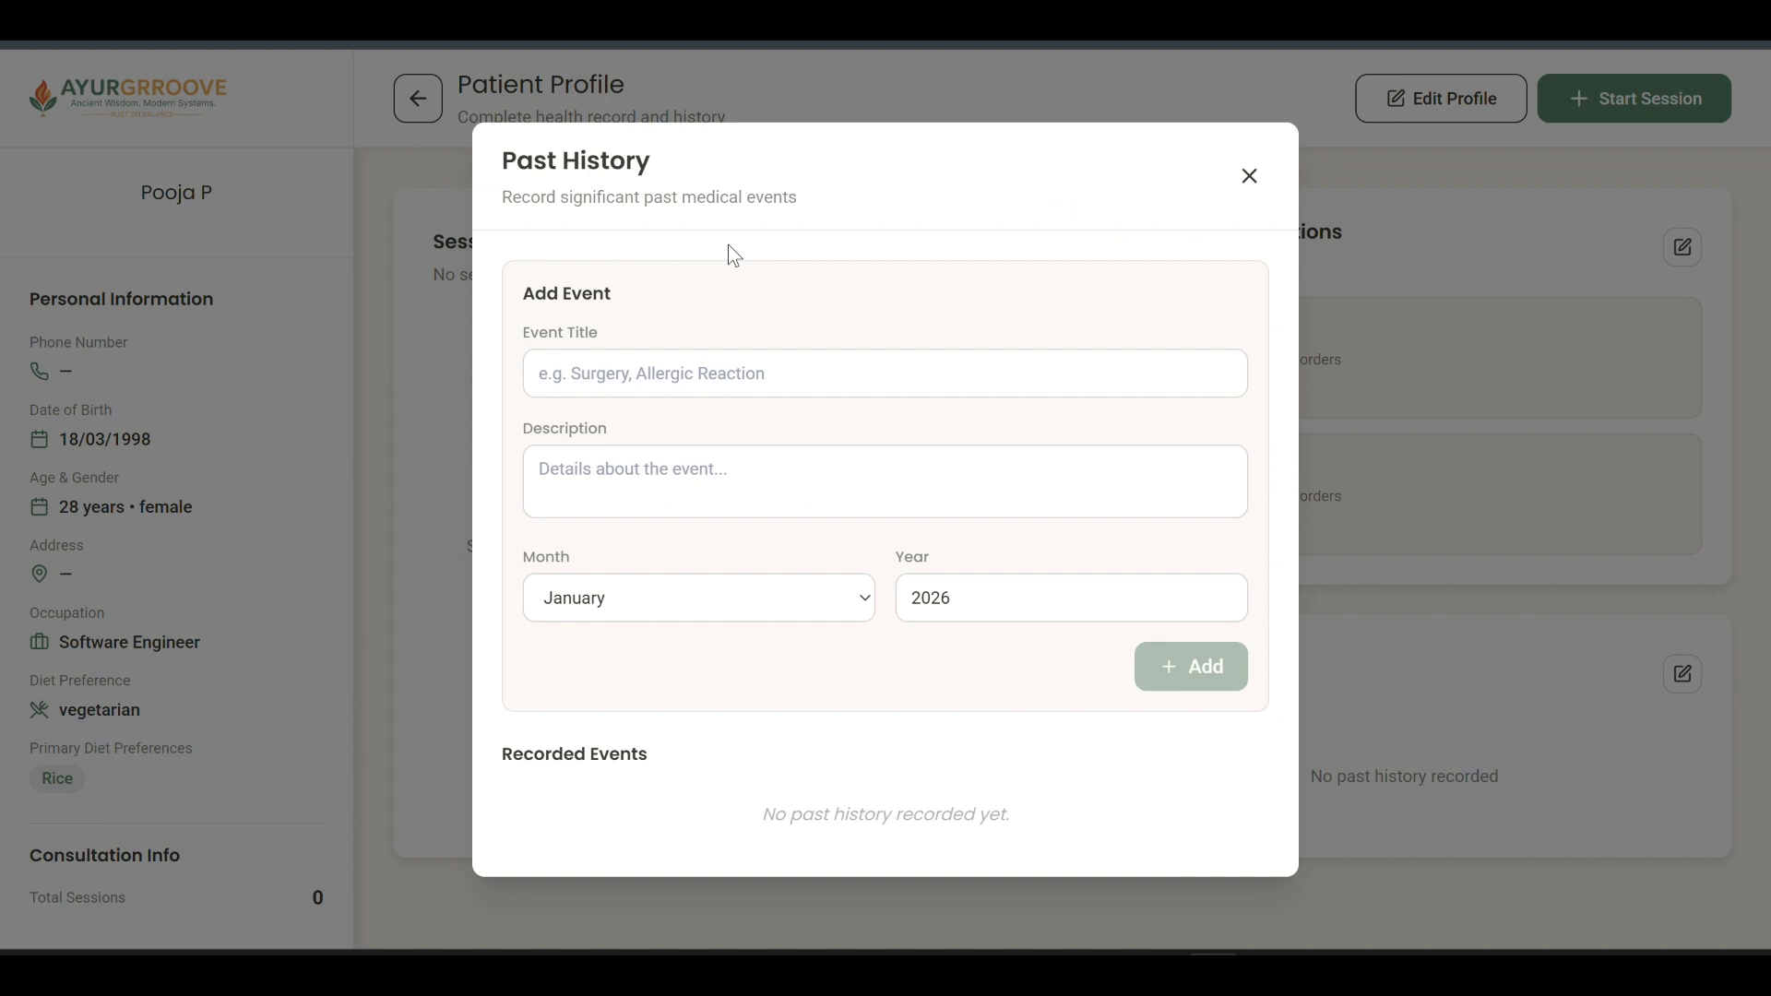
{"action": "left_click", "coordinate": [682, 359]}
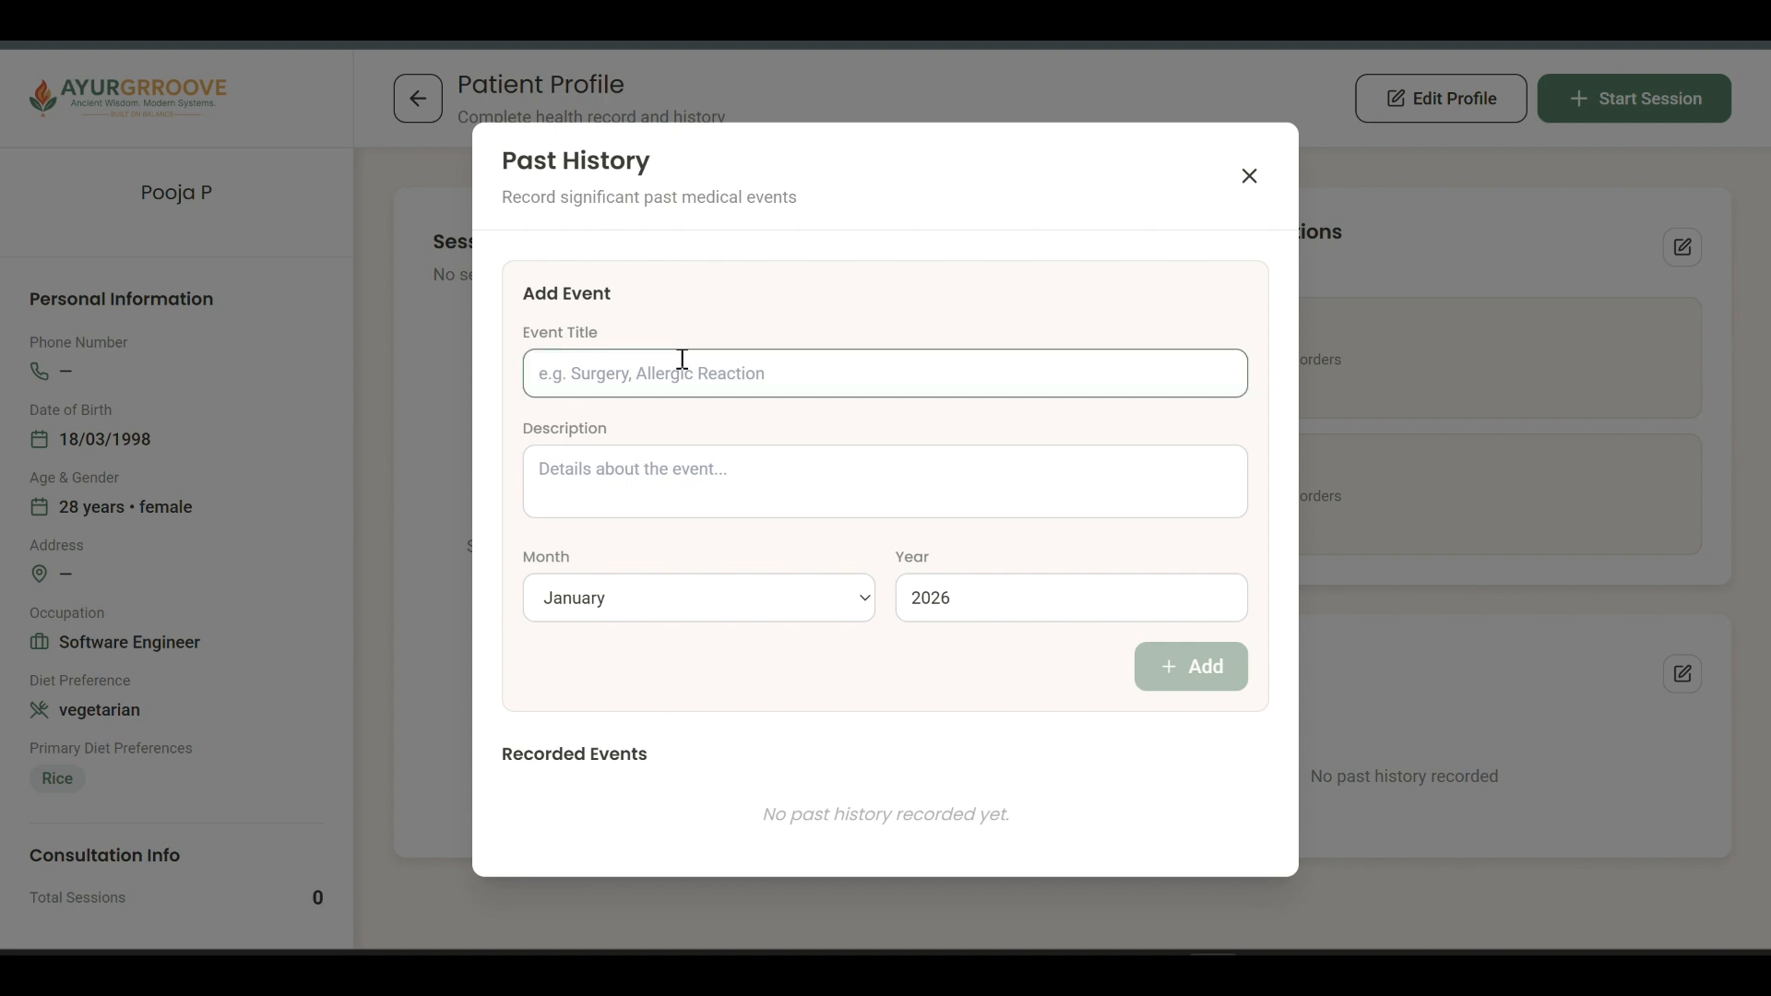
{"action": "type", "text": "Kidn"}
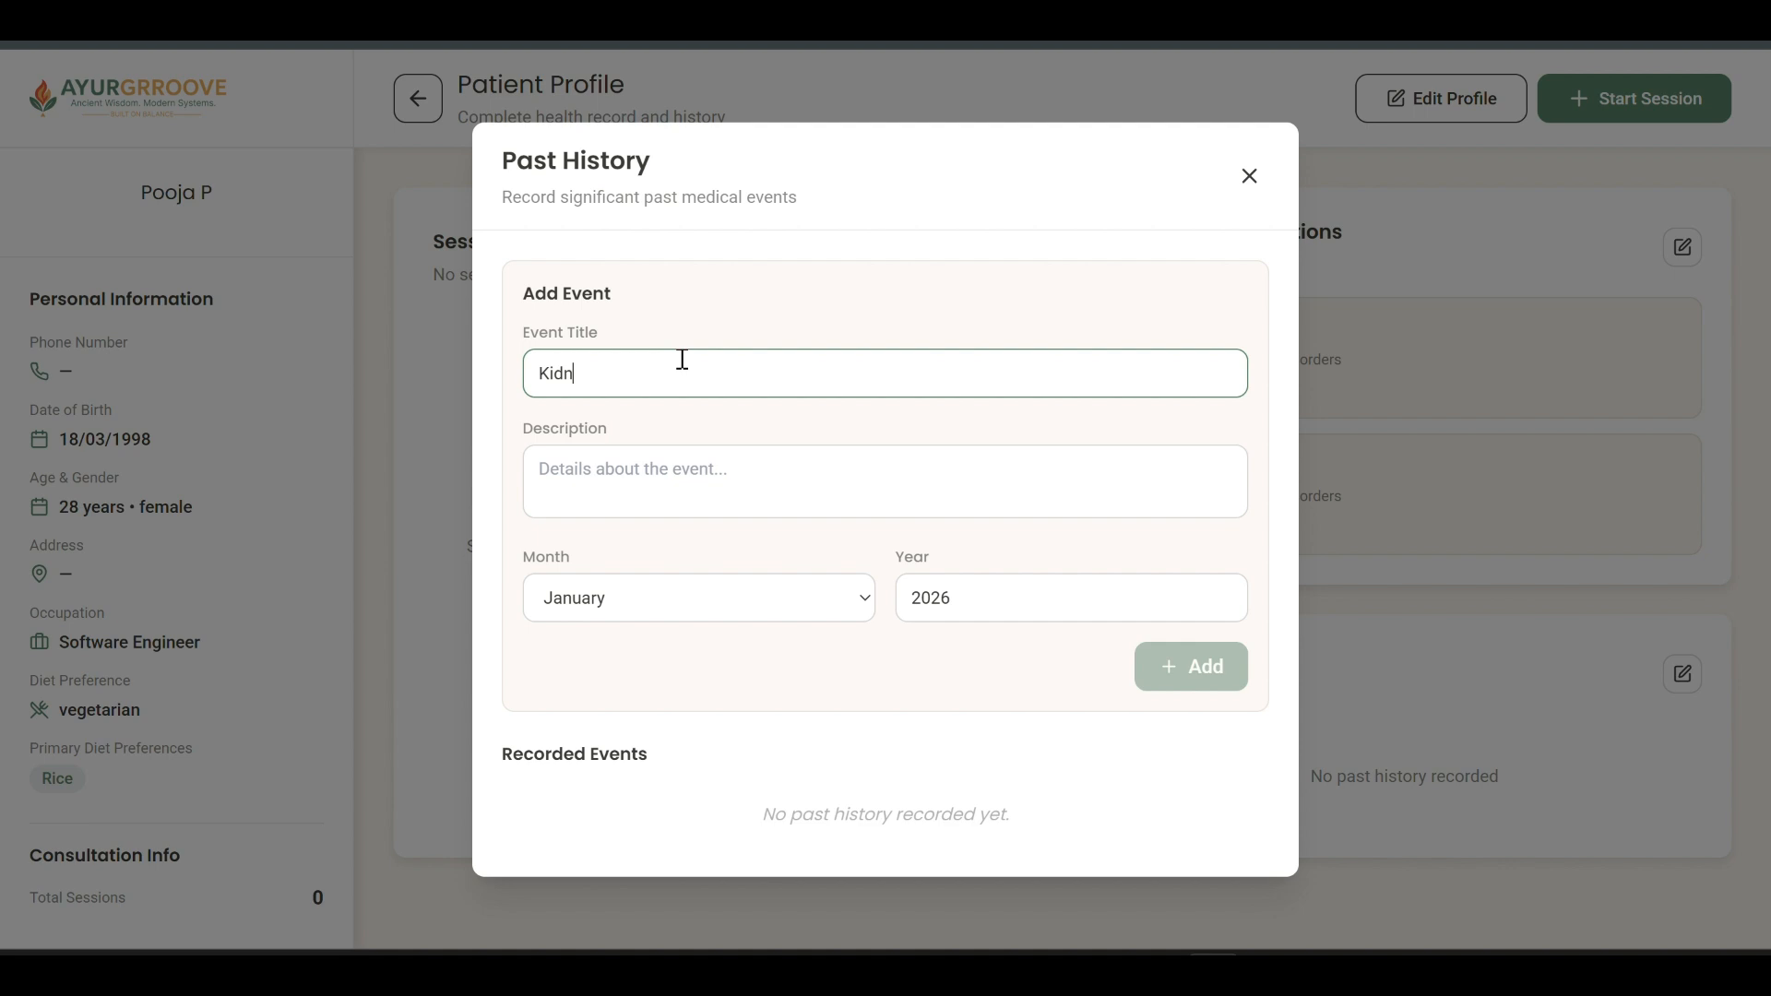
{"action": "type", "text": "ey Stone removal"}
{"action": "left_click", "coordinate": [541, 361]}
{"action": "left_click_drag", "start_coordinate": [542, 361], "coordinate": [735, 379]}
{"action": "left_click", "coordinate": [733, 379]}
- Describe the event as "Test", add it with the preset month and year, and close the past history editor
{"action": "left_click", "coordinate": [626, 469]}
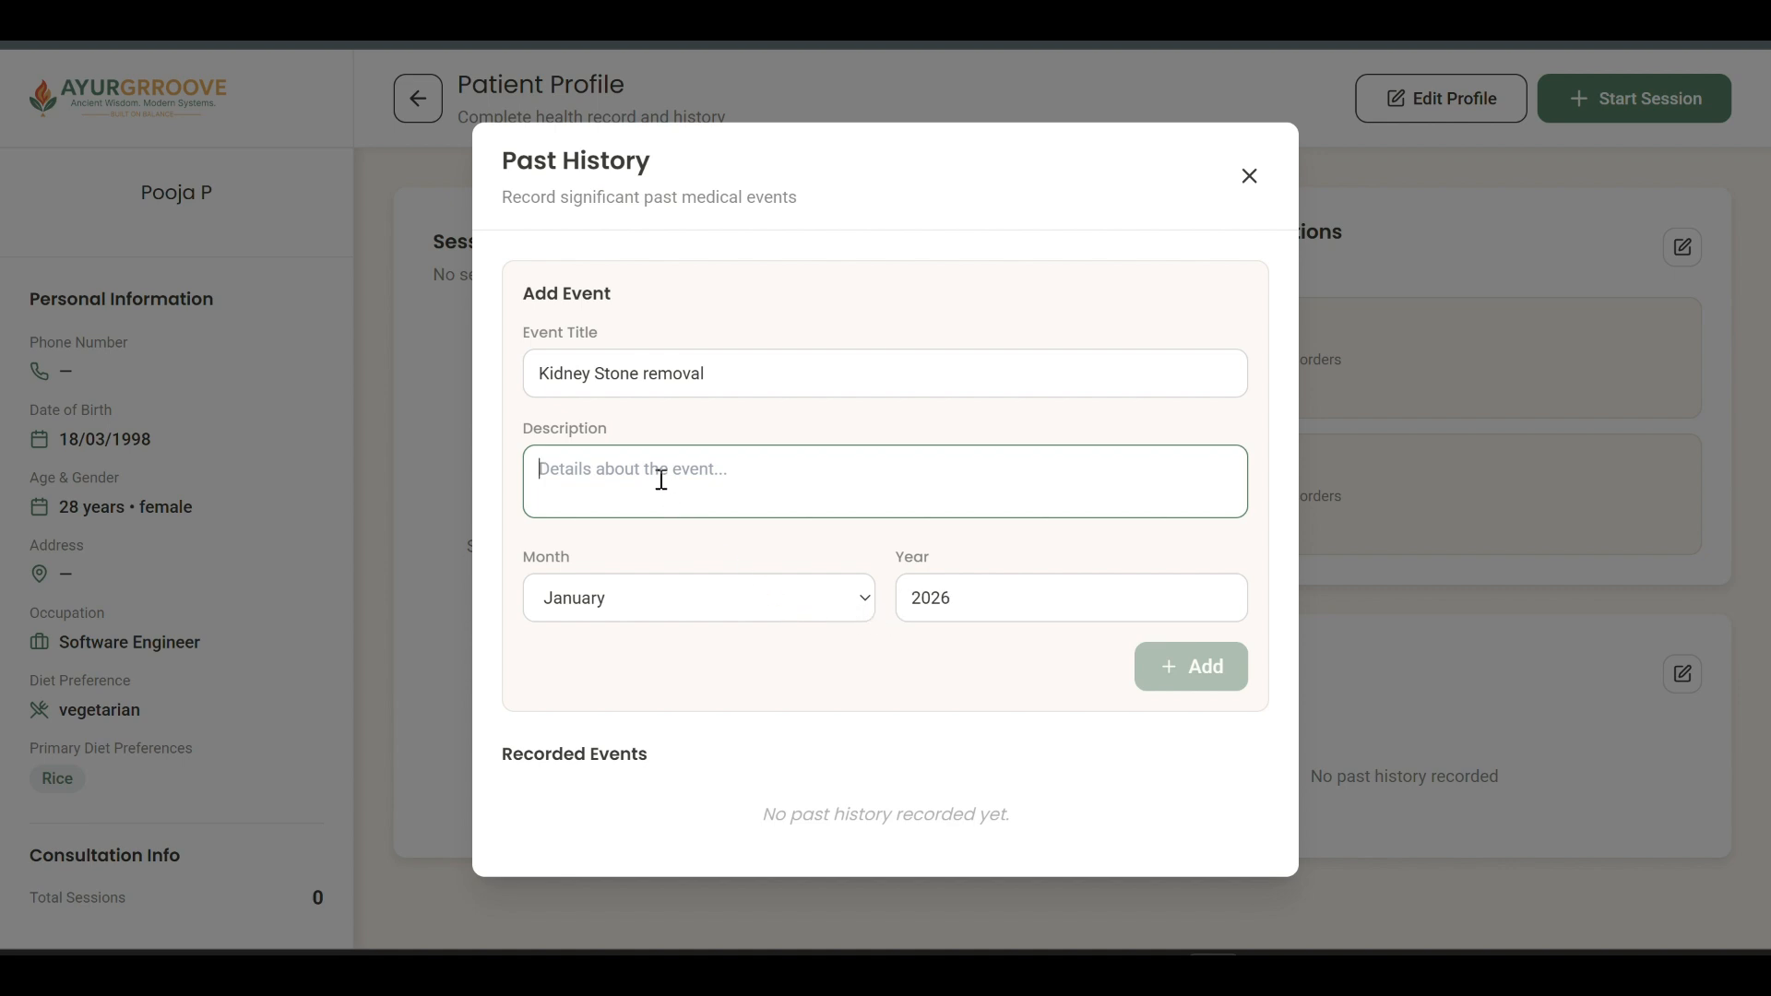
{"action": "type", "text": "Te"}
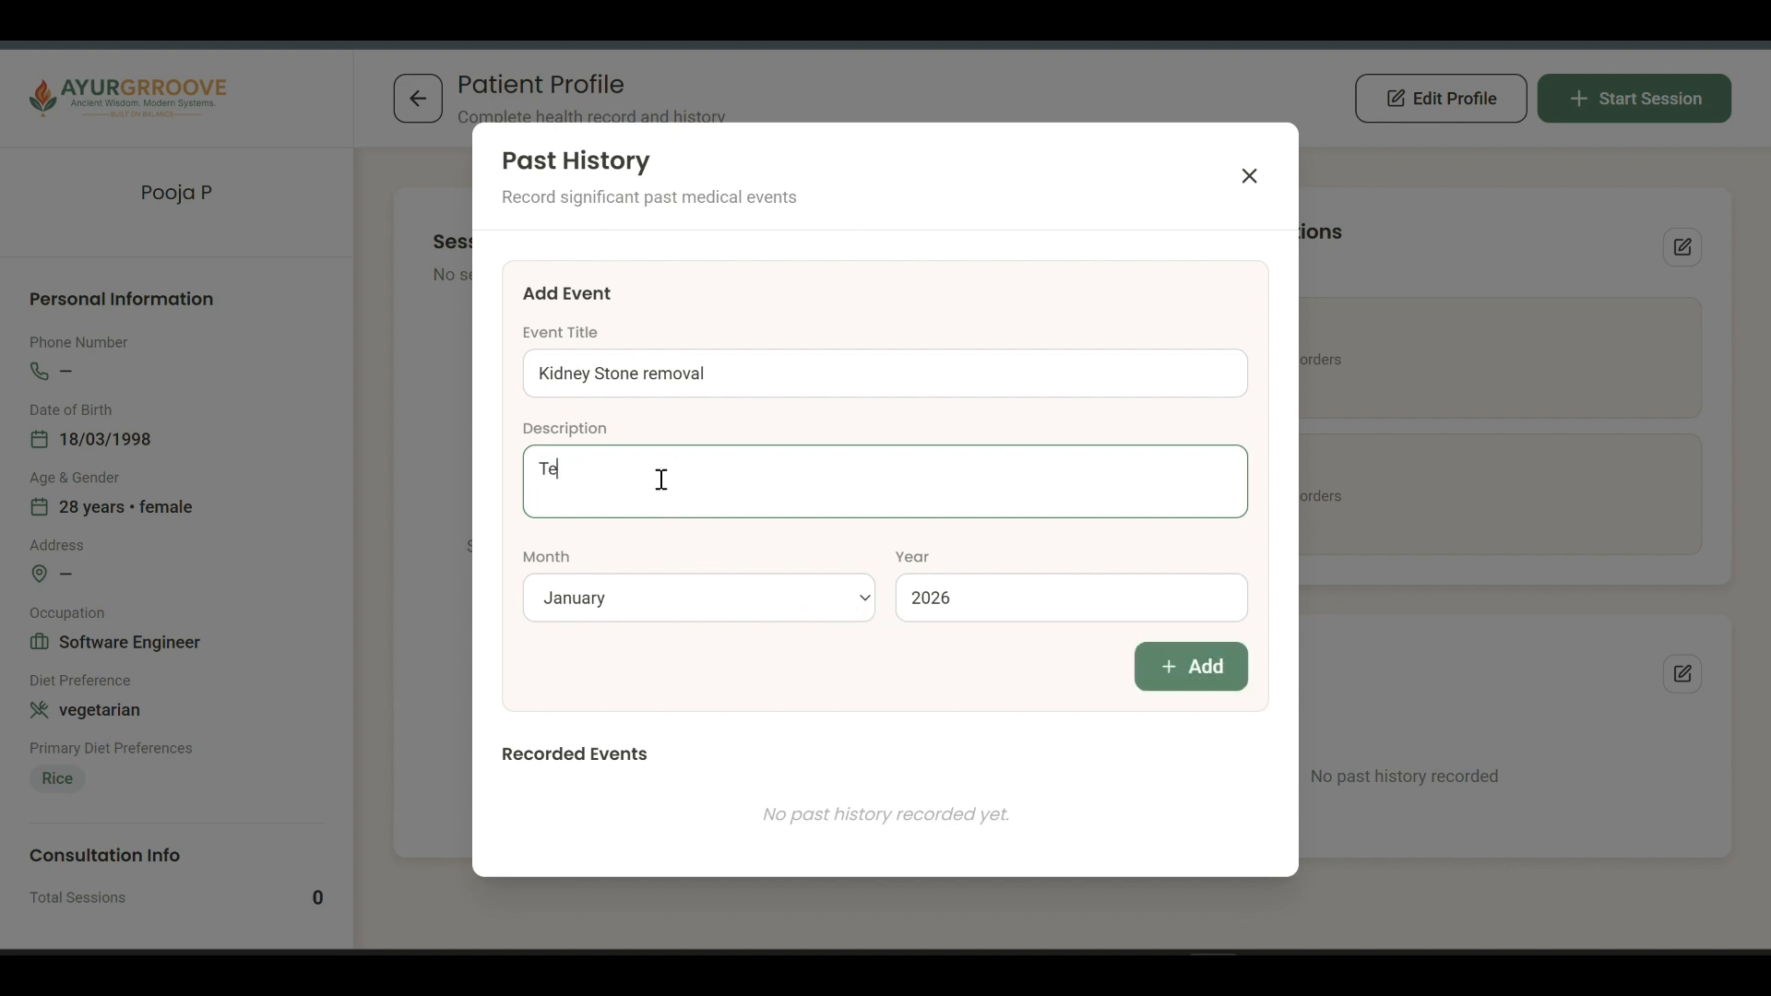
{"action": "type", "text": "st"}
{"action": "left_click", "coordinate": [1229, 672]}
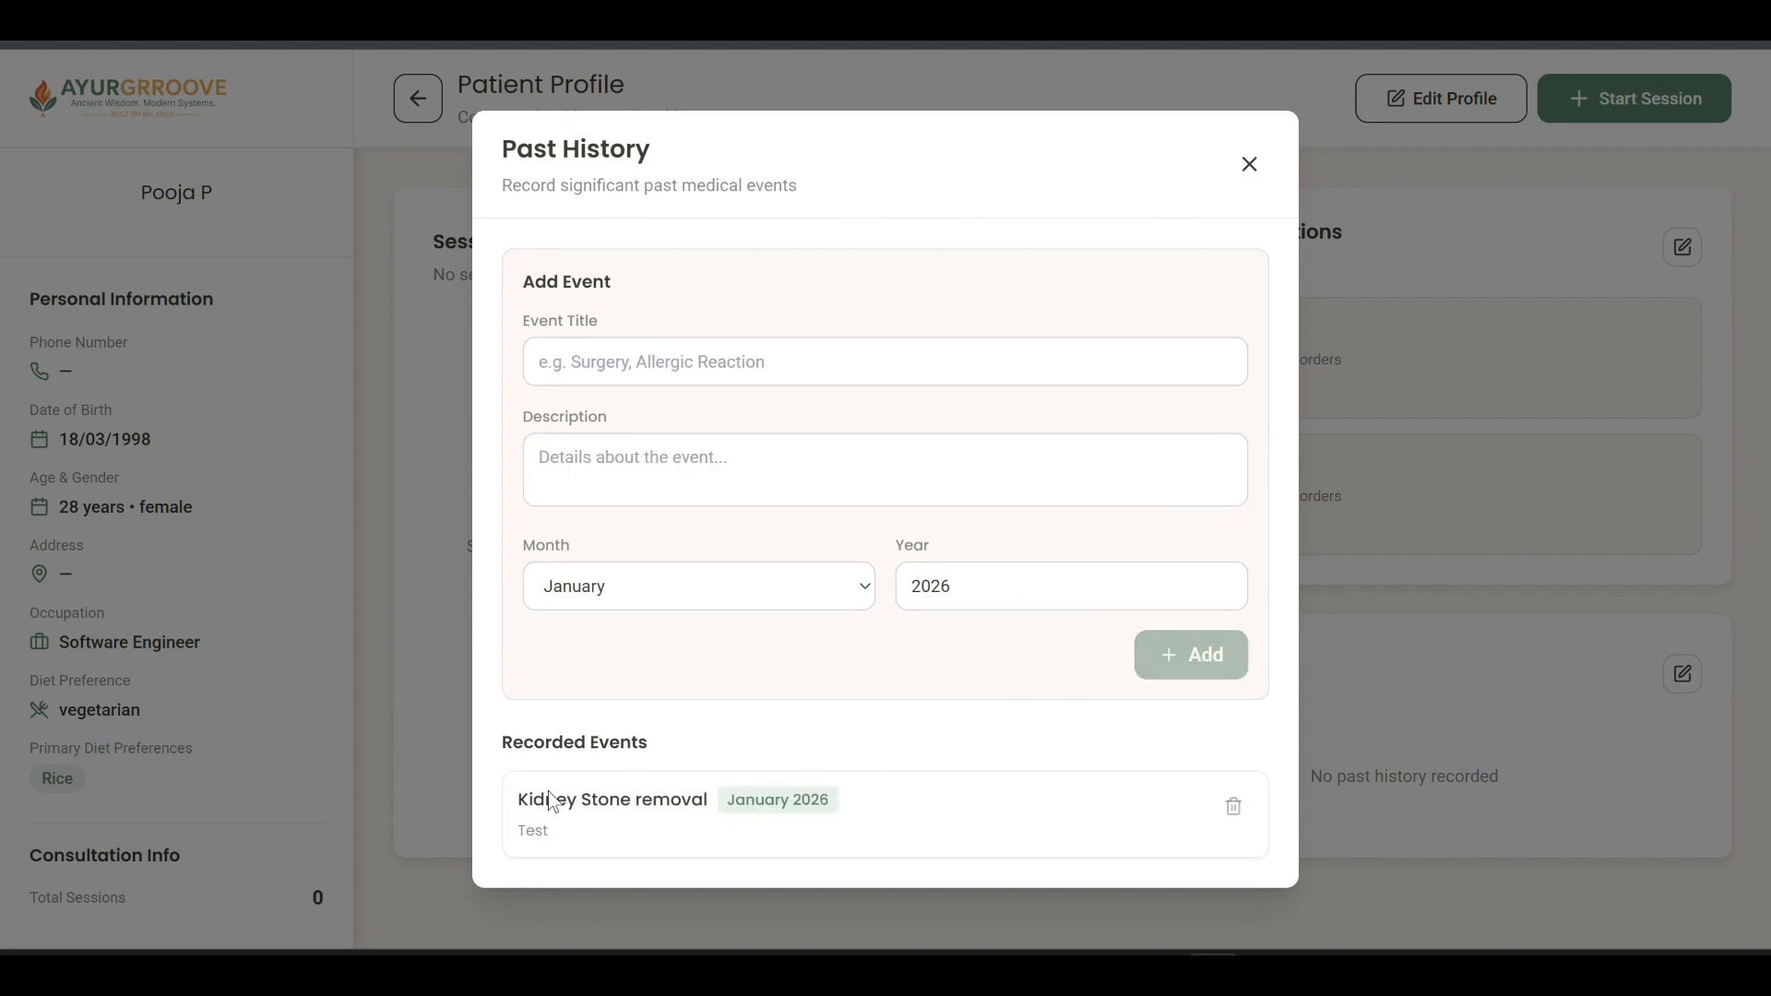
{"action": "left_click", "coordinate": [1250, 165]}
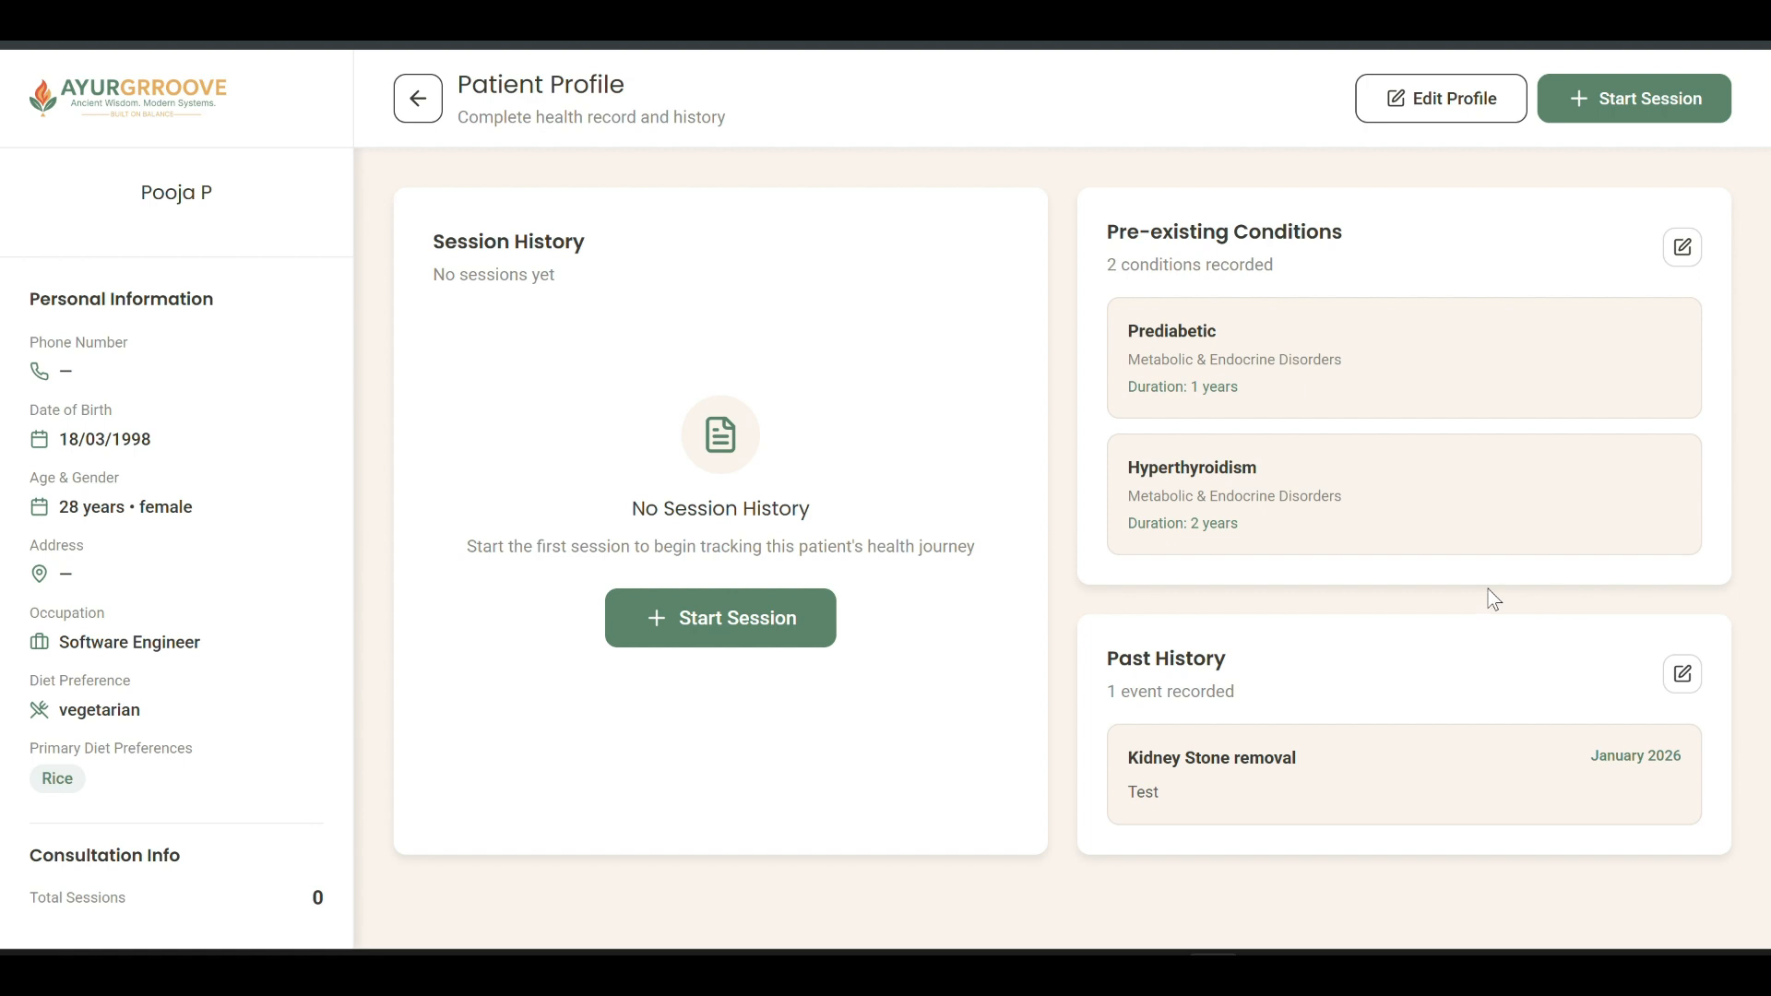
- Start the patient's first session, reading through the consent text and confirming that explicit consent was obtained
{"action": "left_click", "coordinate": [688, 623]}
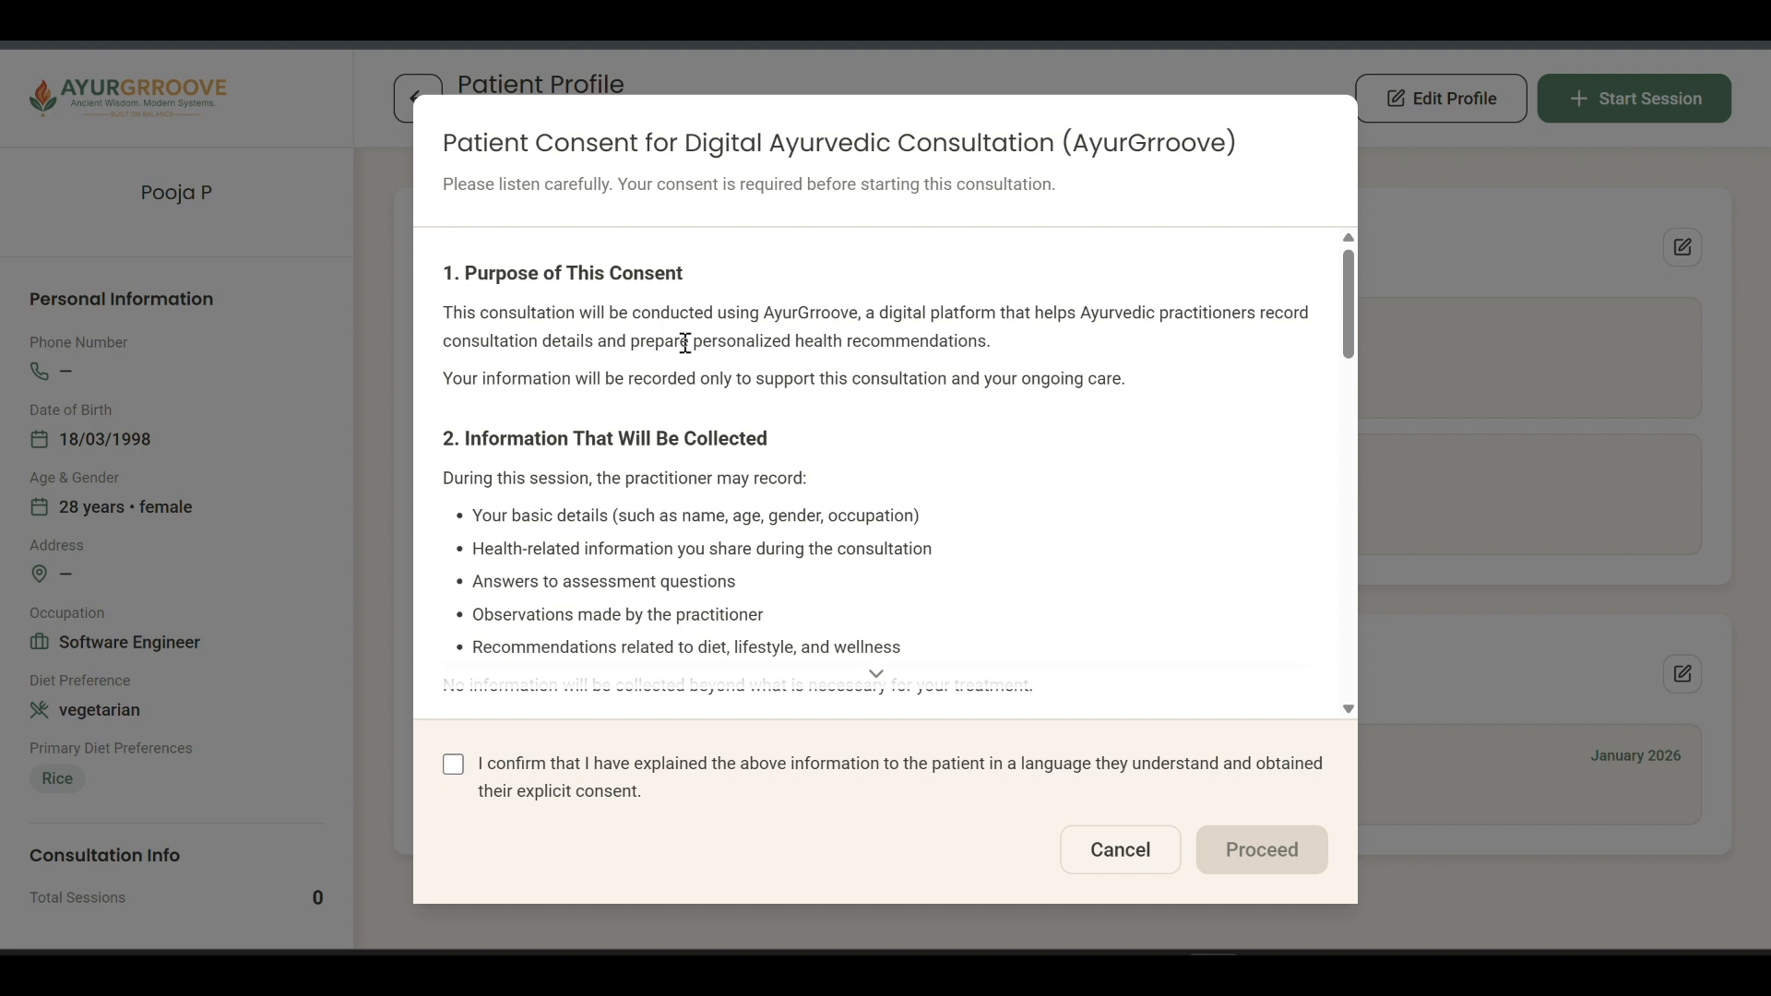
{"action": "scroll", "coordinate": [675, 343], "scroll_direction": "down", "scroll_amount": 1}
{"action": "scroll", "coordinate": [621, 427], "scroll_direction": "down", "scroll_amount": 4}
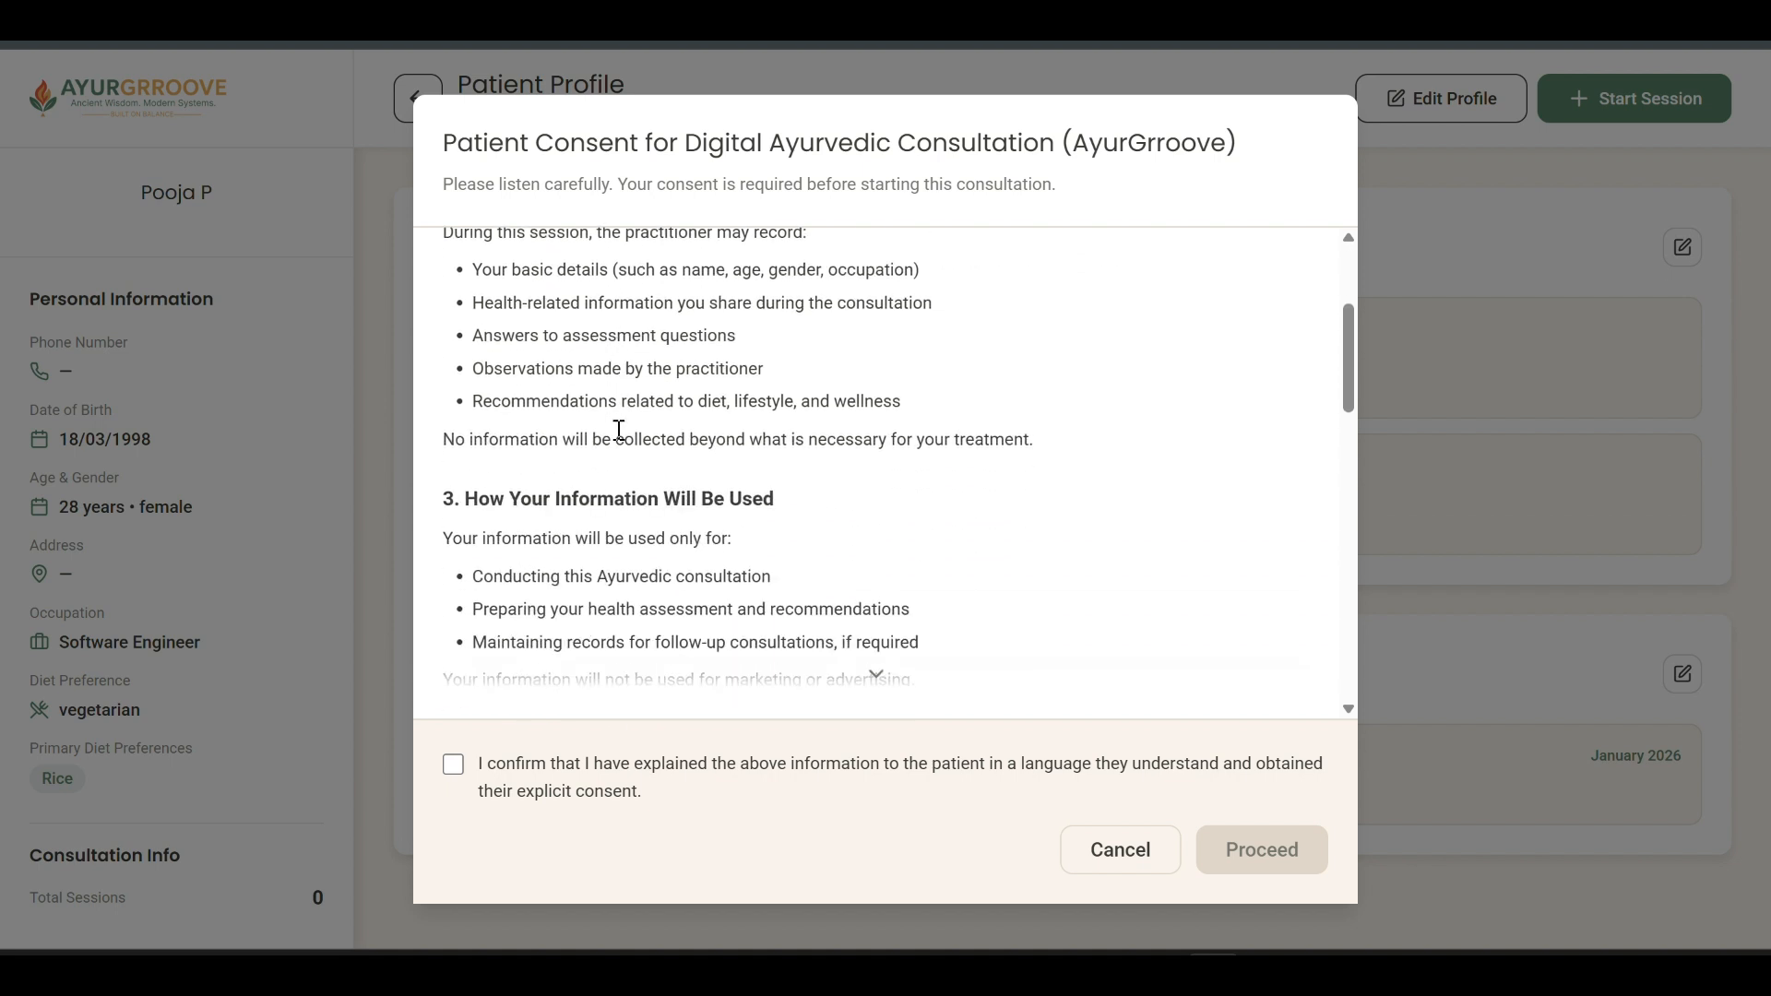
{"action": "scroll", "coordinate": [621, 427], "scroll_direction": "down", "scroll_amount": 3}
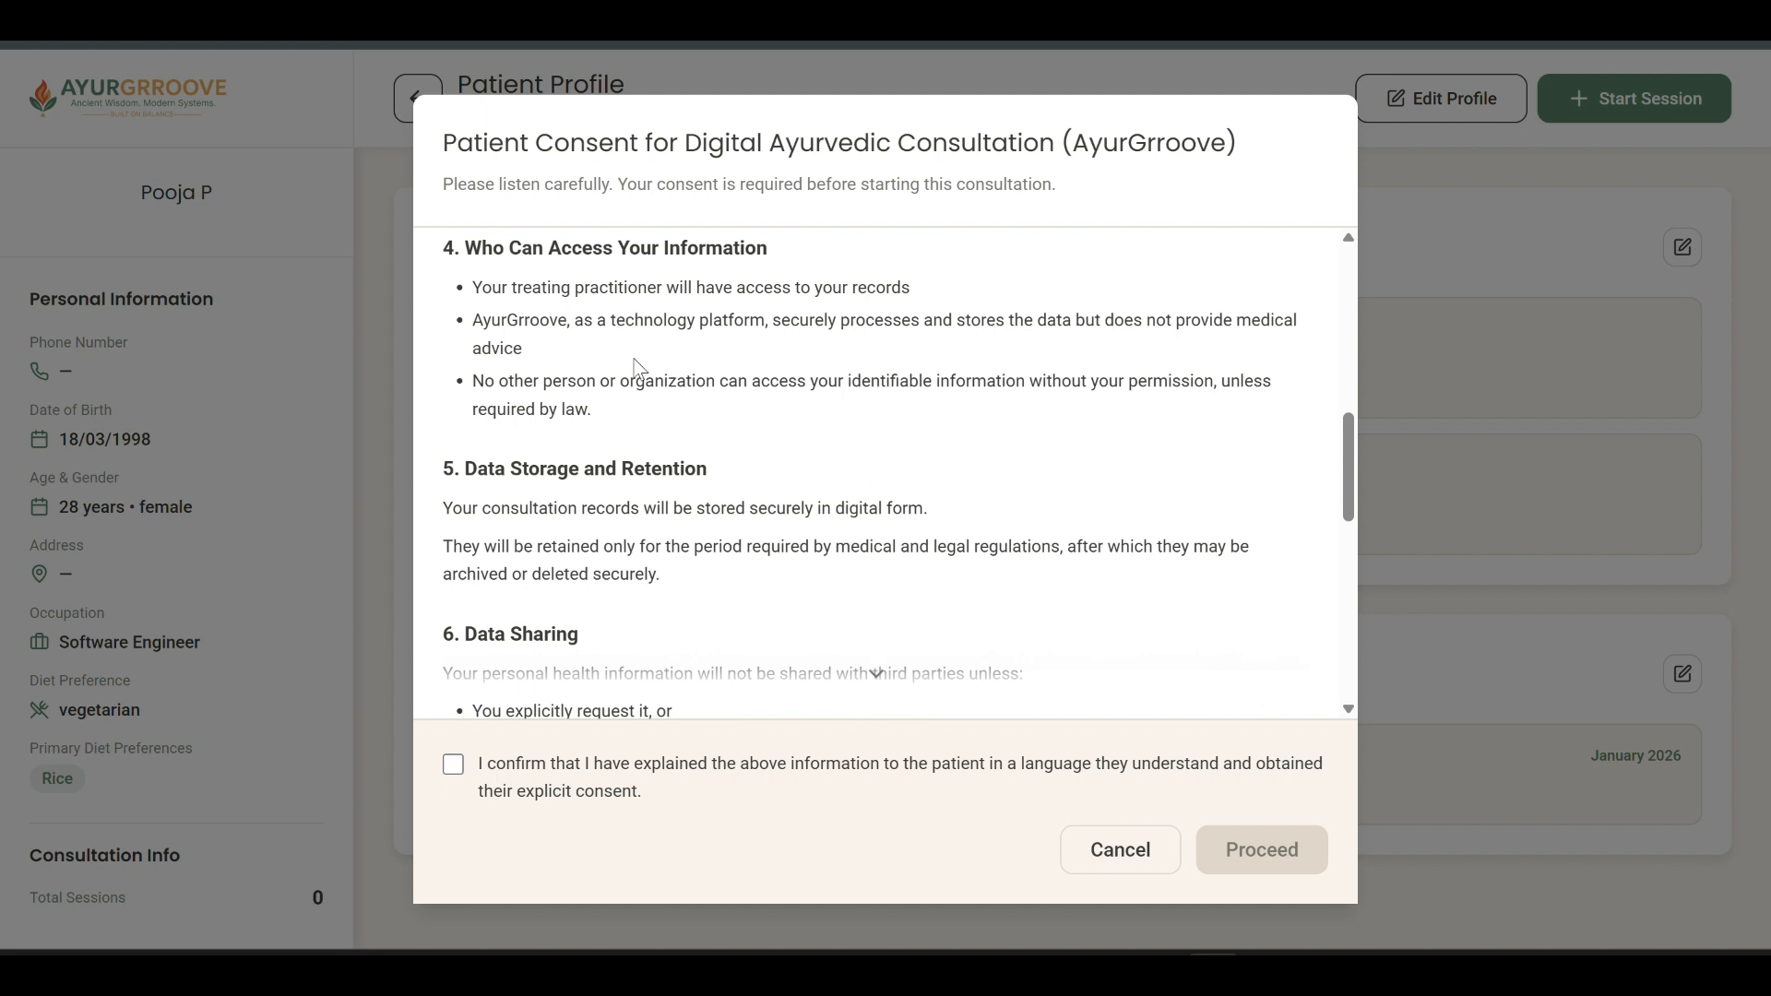
{"action": "scroll", "coordinate": [748, 368], "scroll_direction": "down", "scroll_amount": 6}
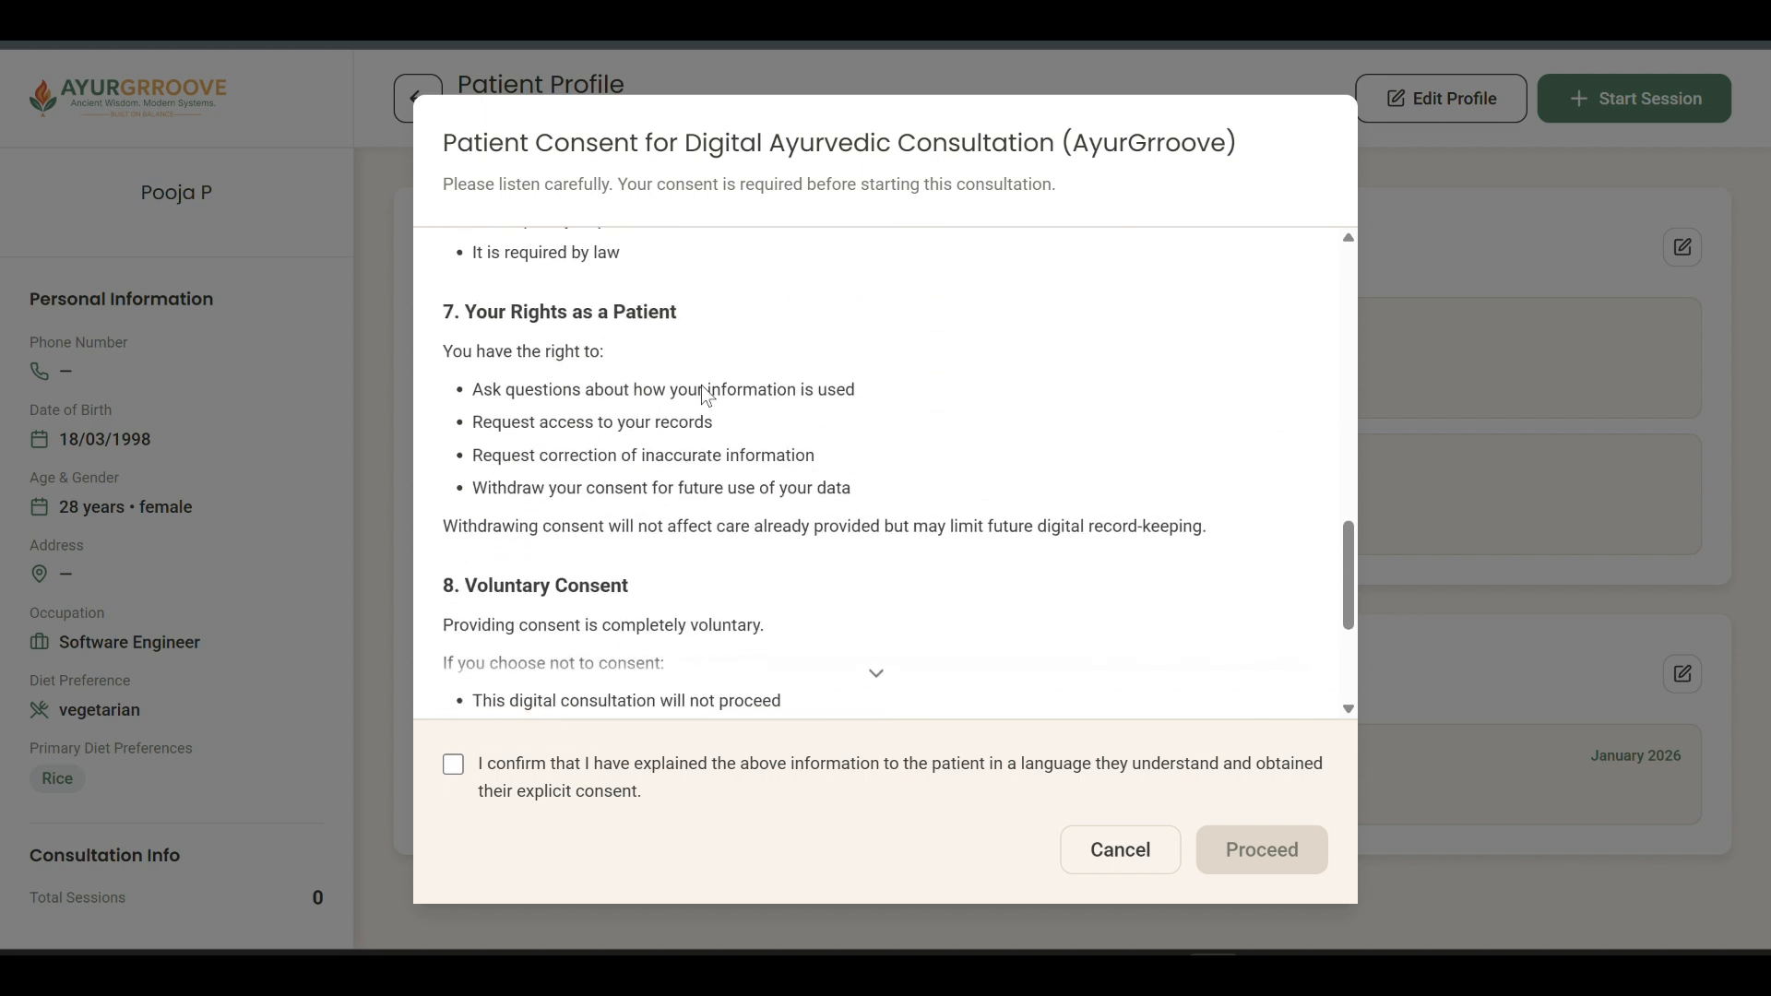
{"action": "scroll", "coordinate": [701, 392], "scroll_direction": "down", "scroll_amount": 2}
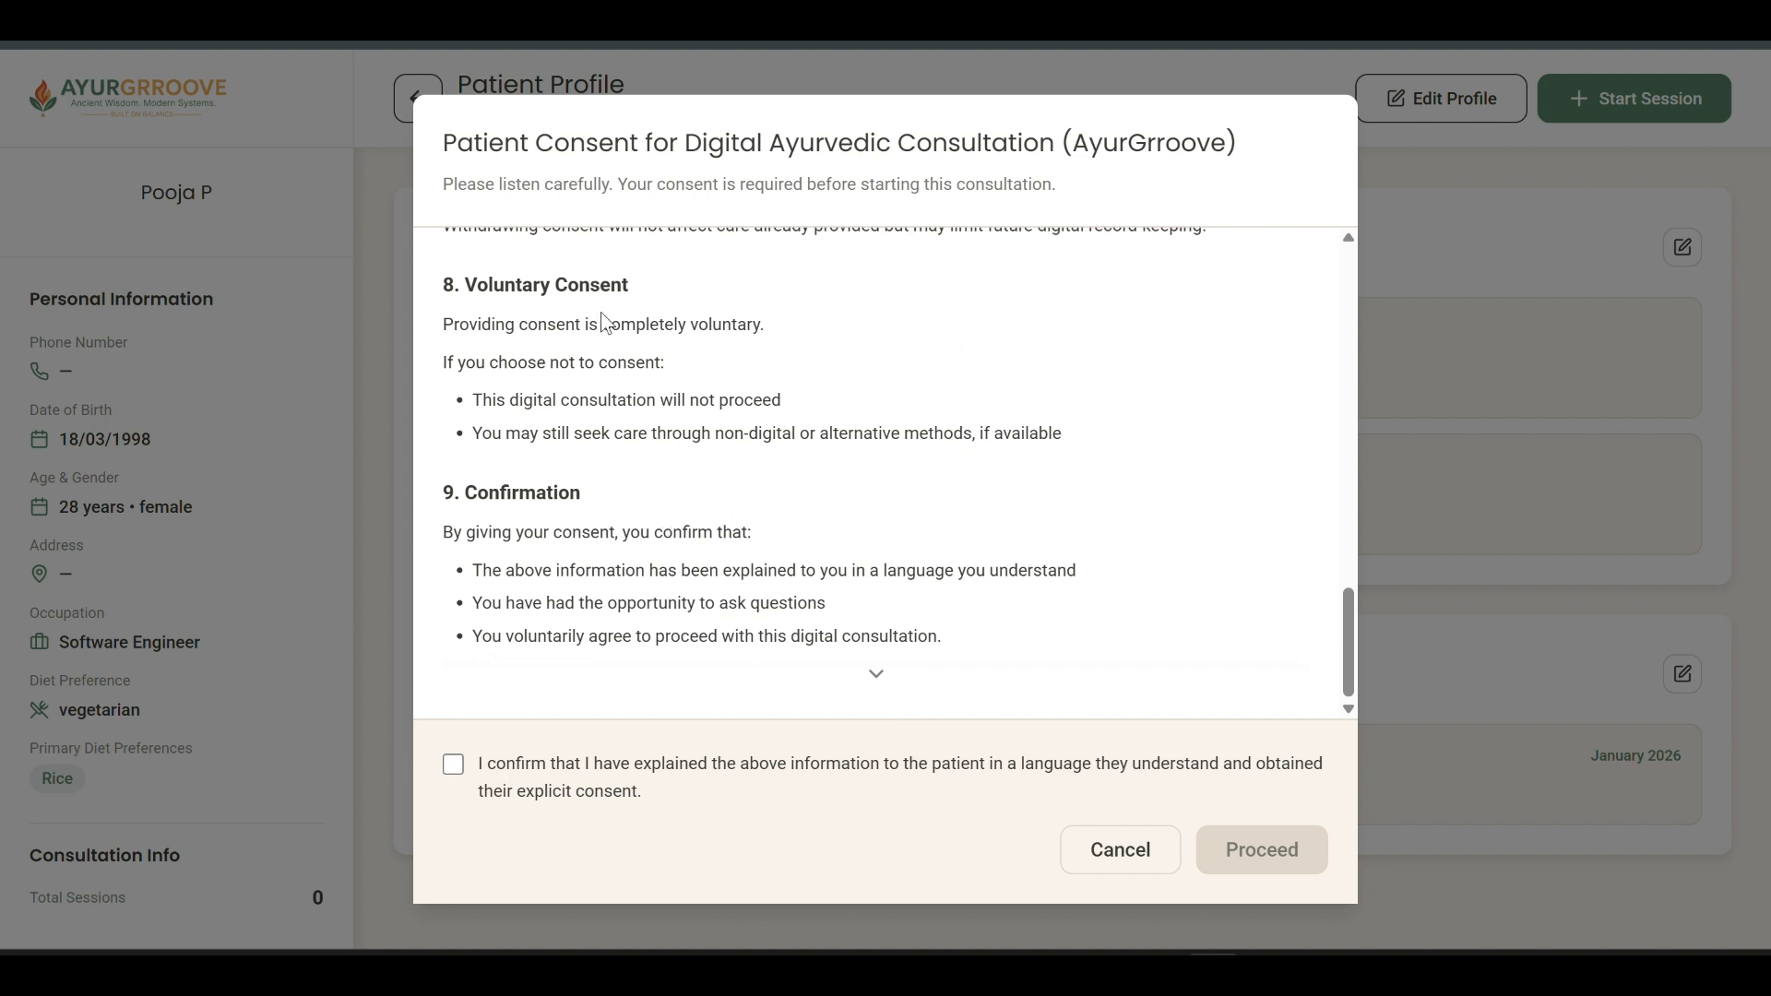
{"action": "left_click", "coordinate": [452, 765]}
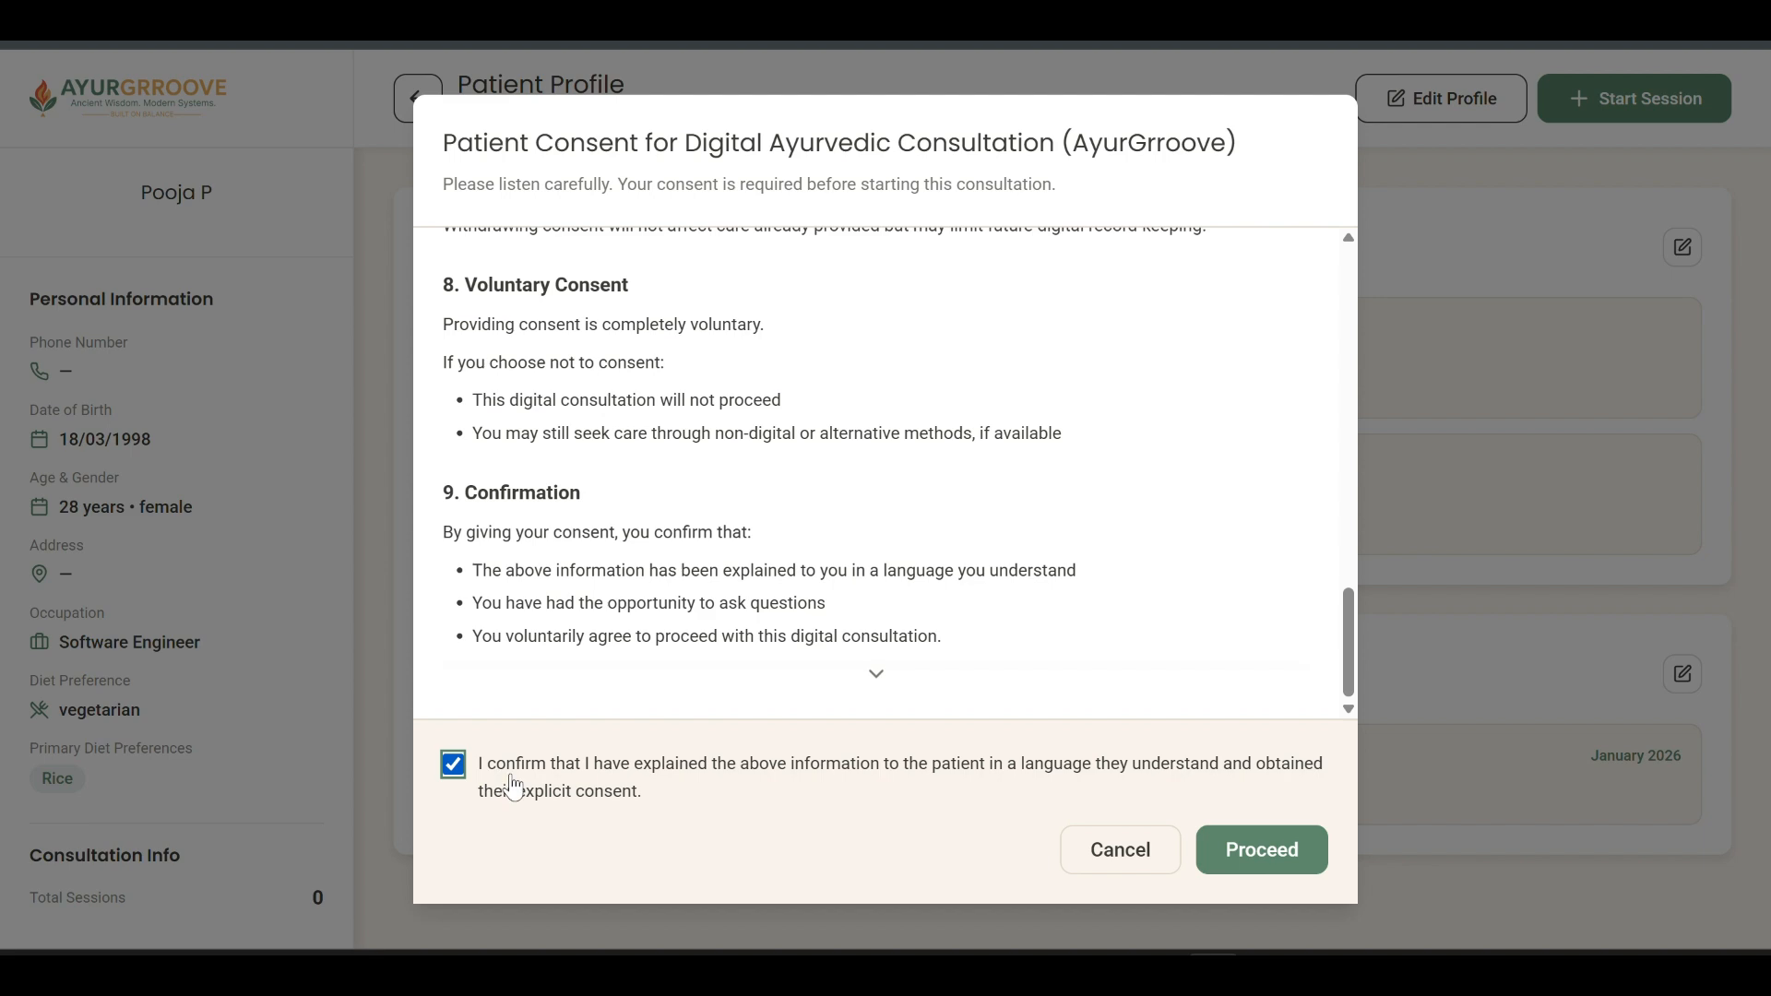
{"action": "left_click", "coordinate": [1251, 841]}
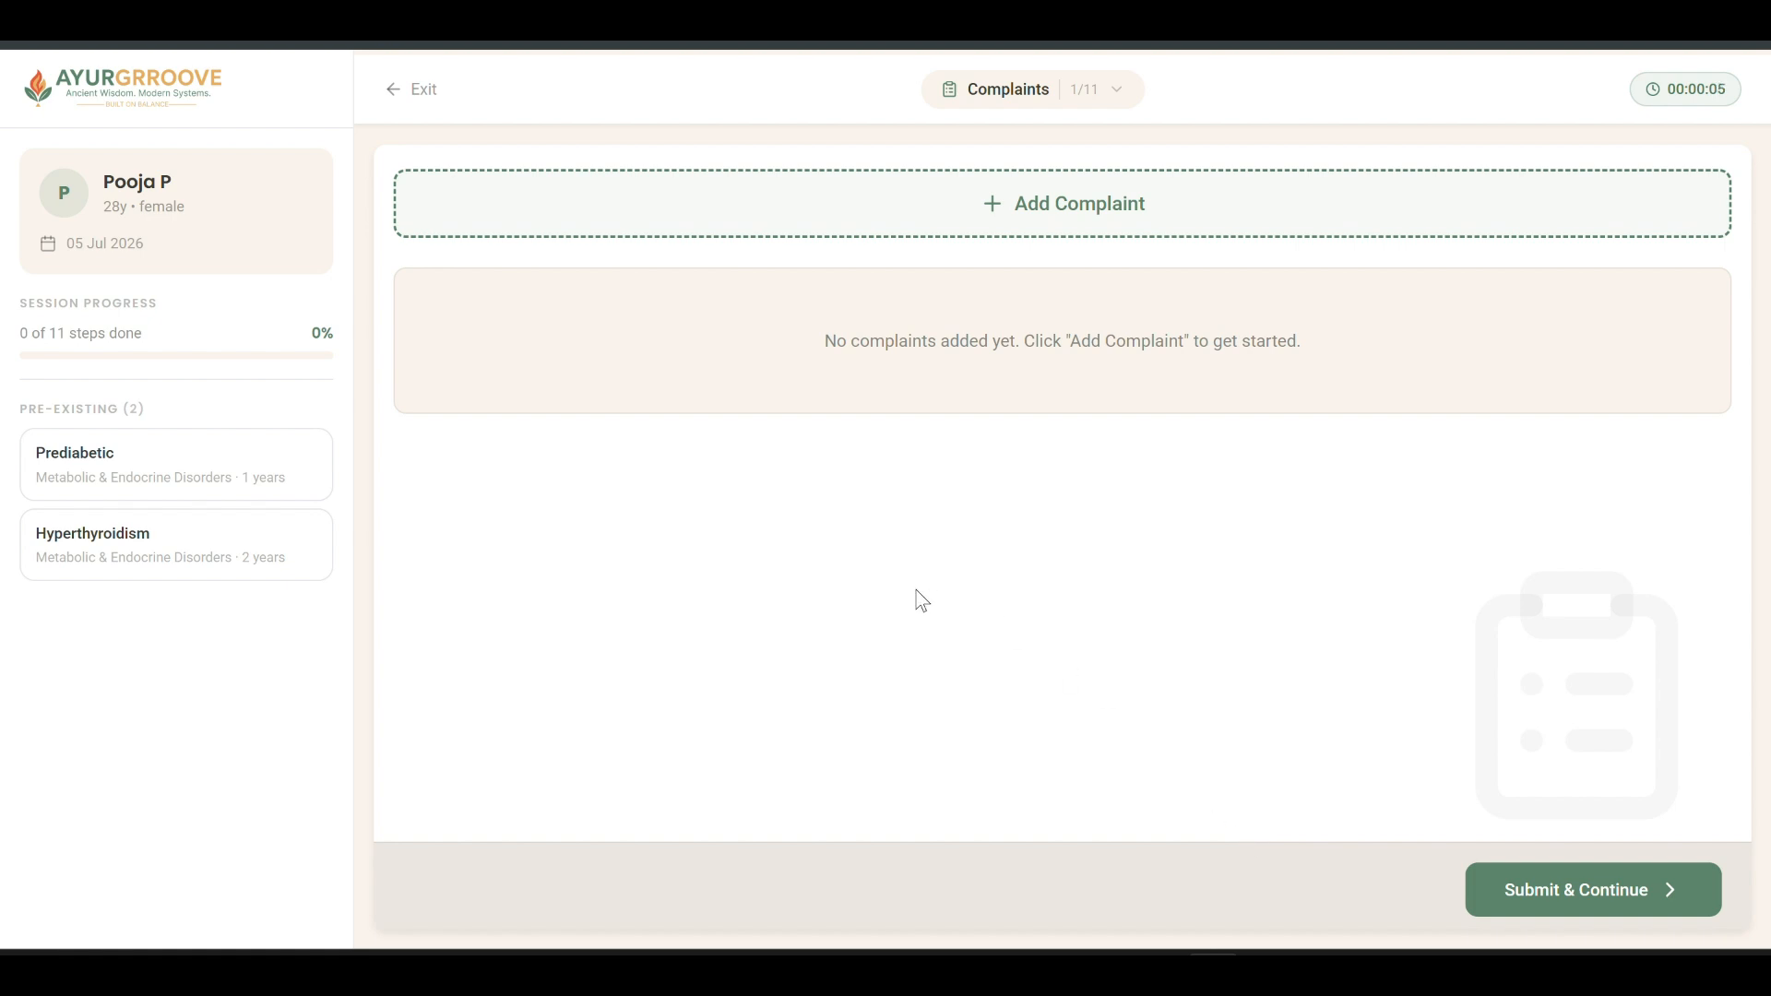
{"action": "left_click", "coordinate": [1117, 92]}
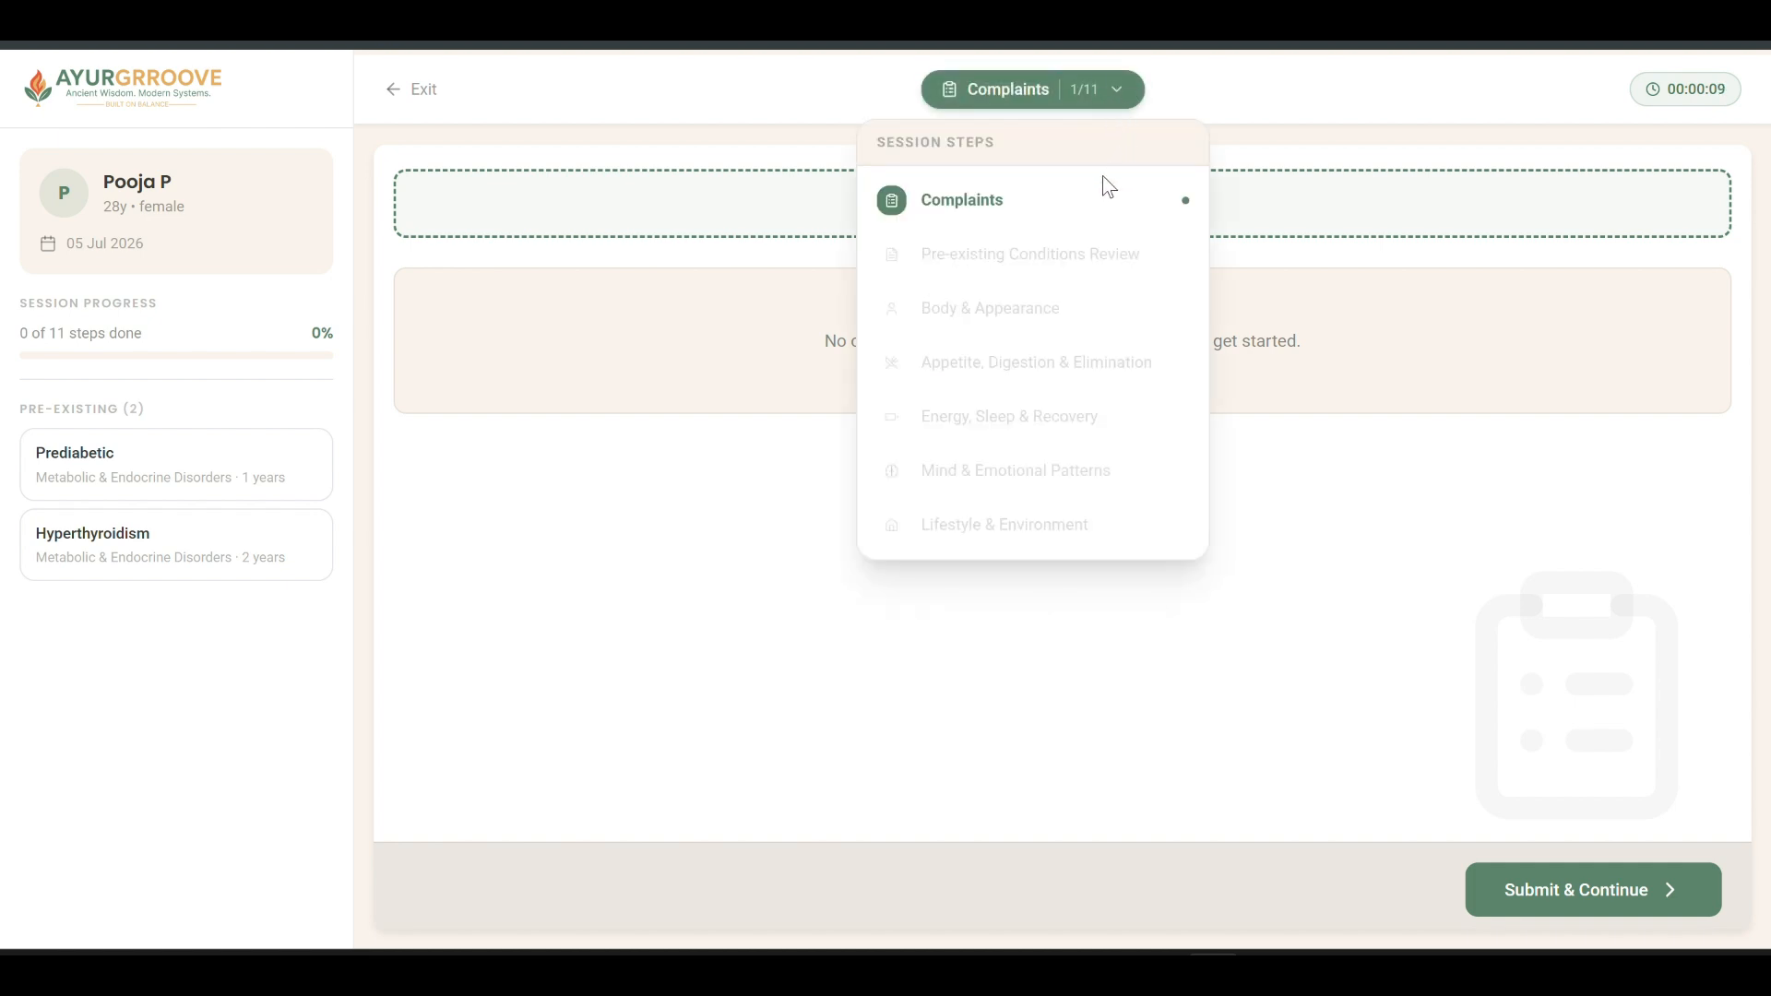
{"action": "left_click", "coordinate": [595, 609]}
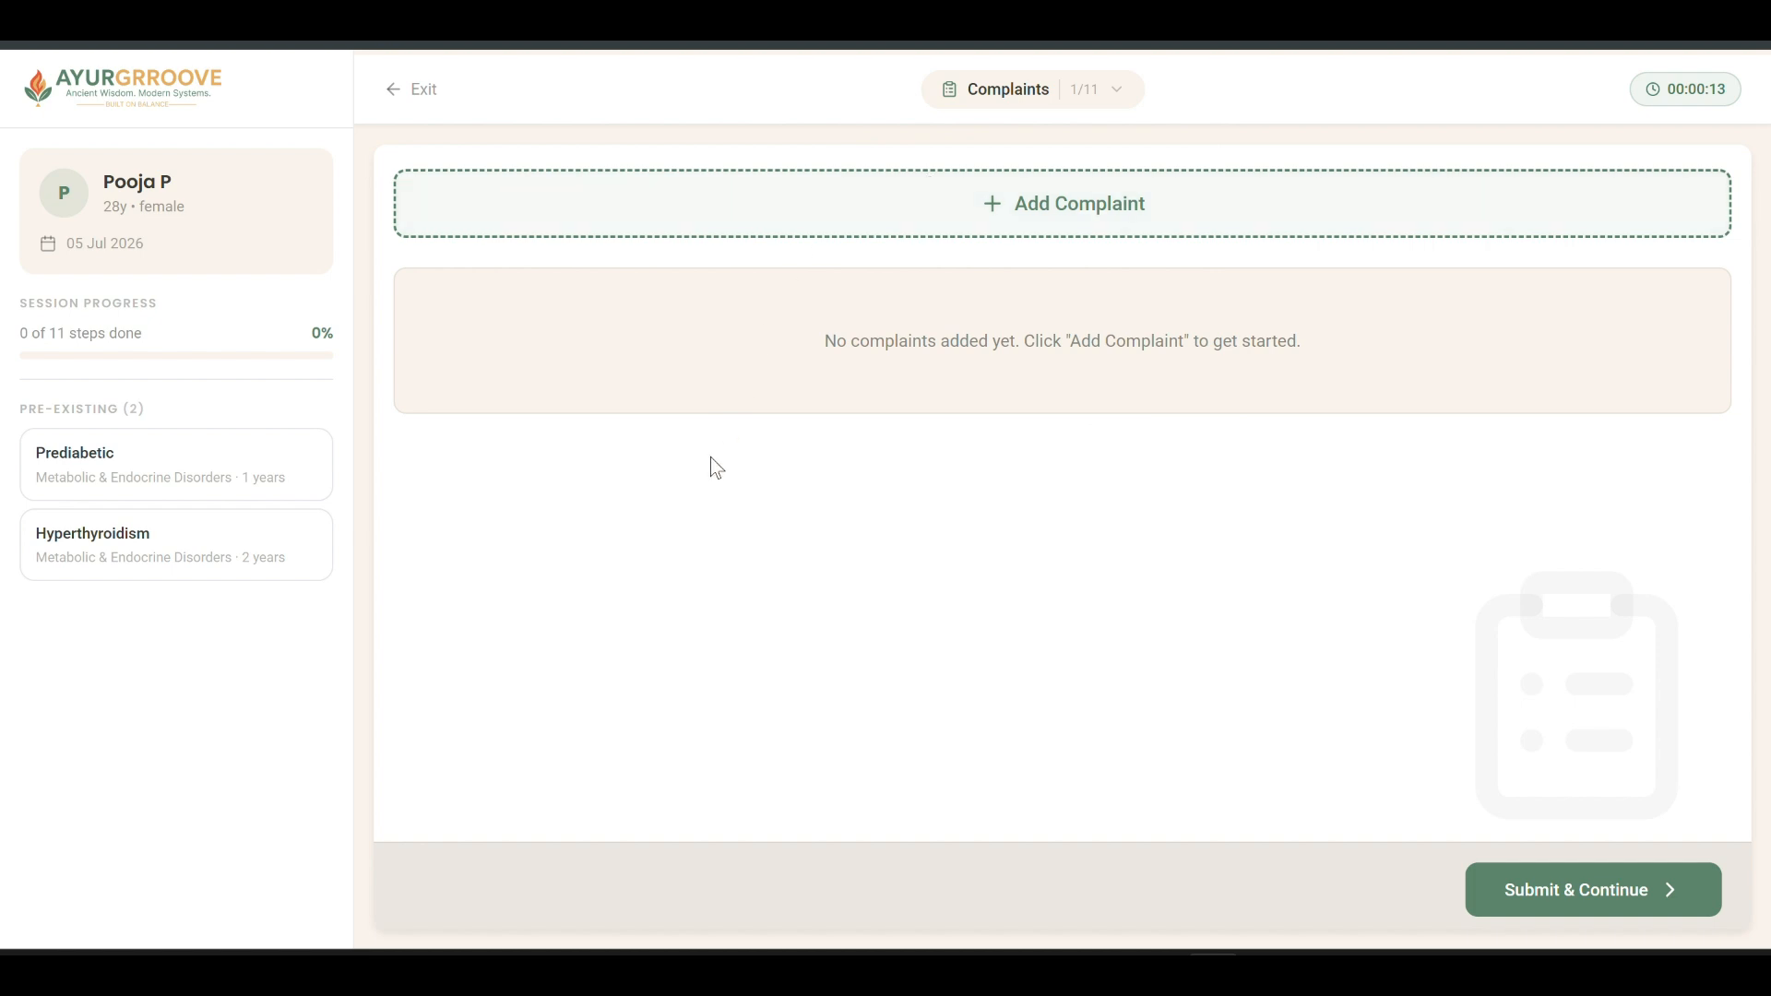
- Start a new complaint for the patient named "Fever" with a duration of 3 Days
{"action": "left_click", "coordinate": [1011, 210]}
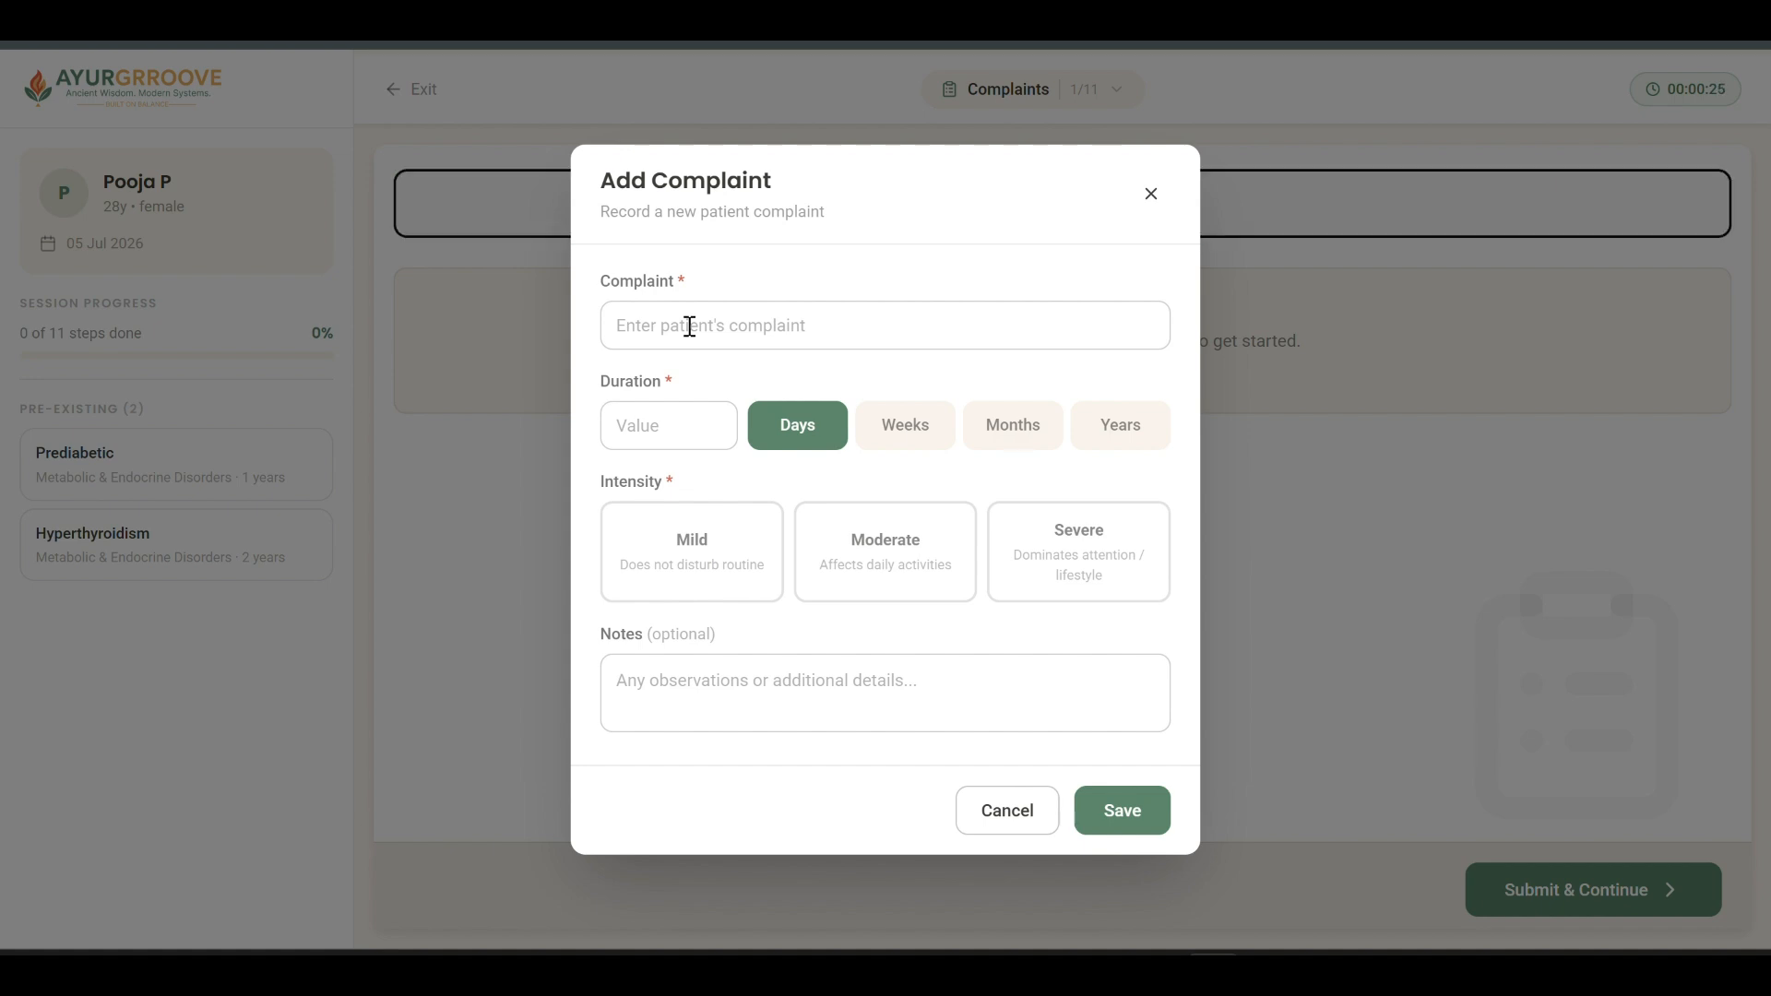
{"action": "left_click", "coordinate": [689, 326]}
{"action": "type", "text": "Fever"}
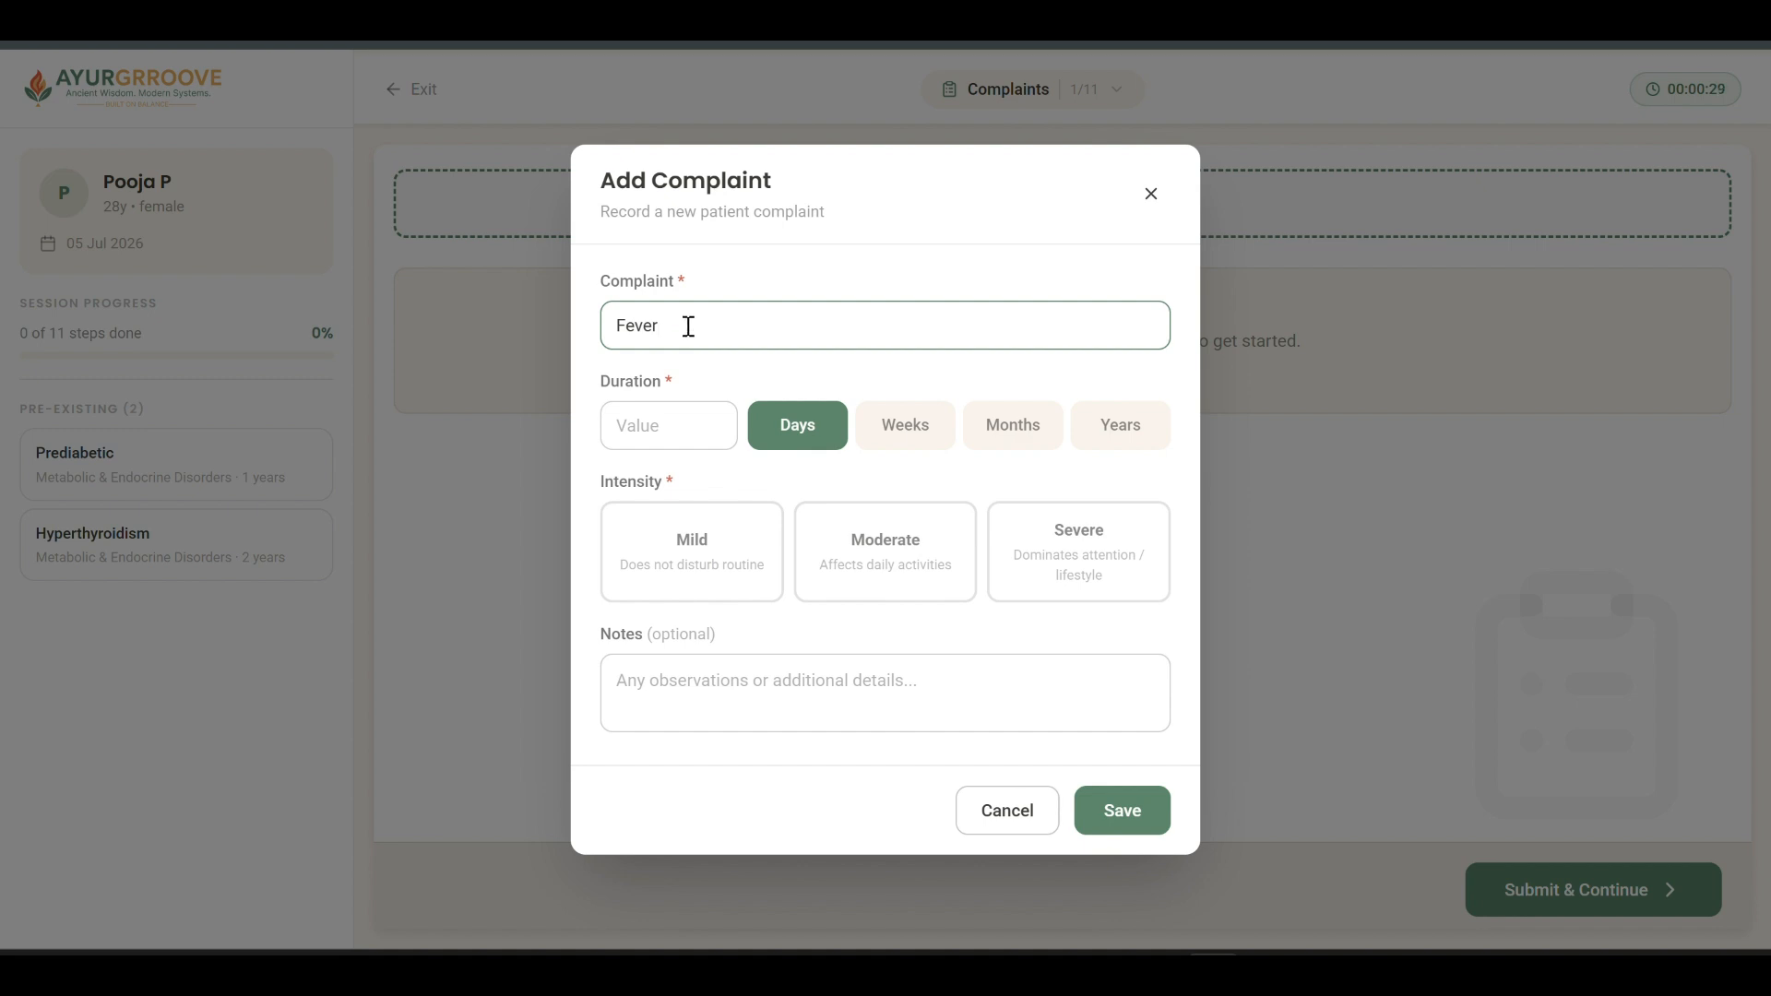
{"action": "left_click", "coordinate": [672, 431]}
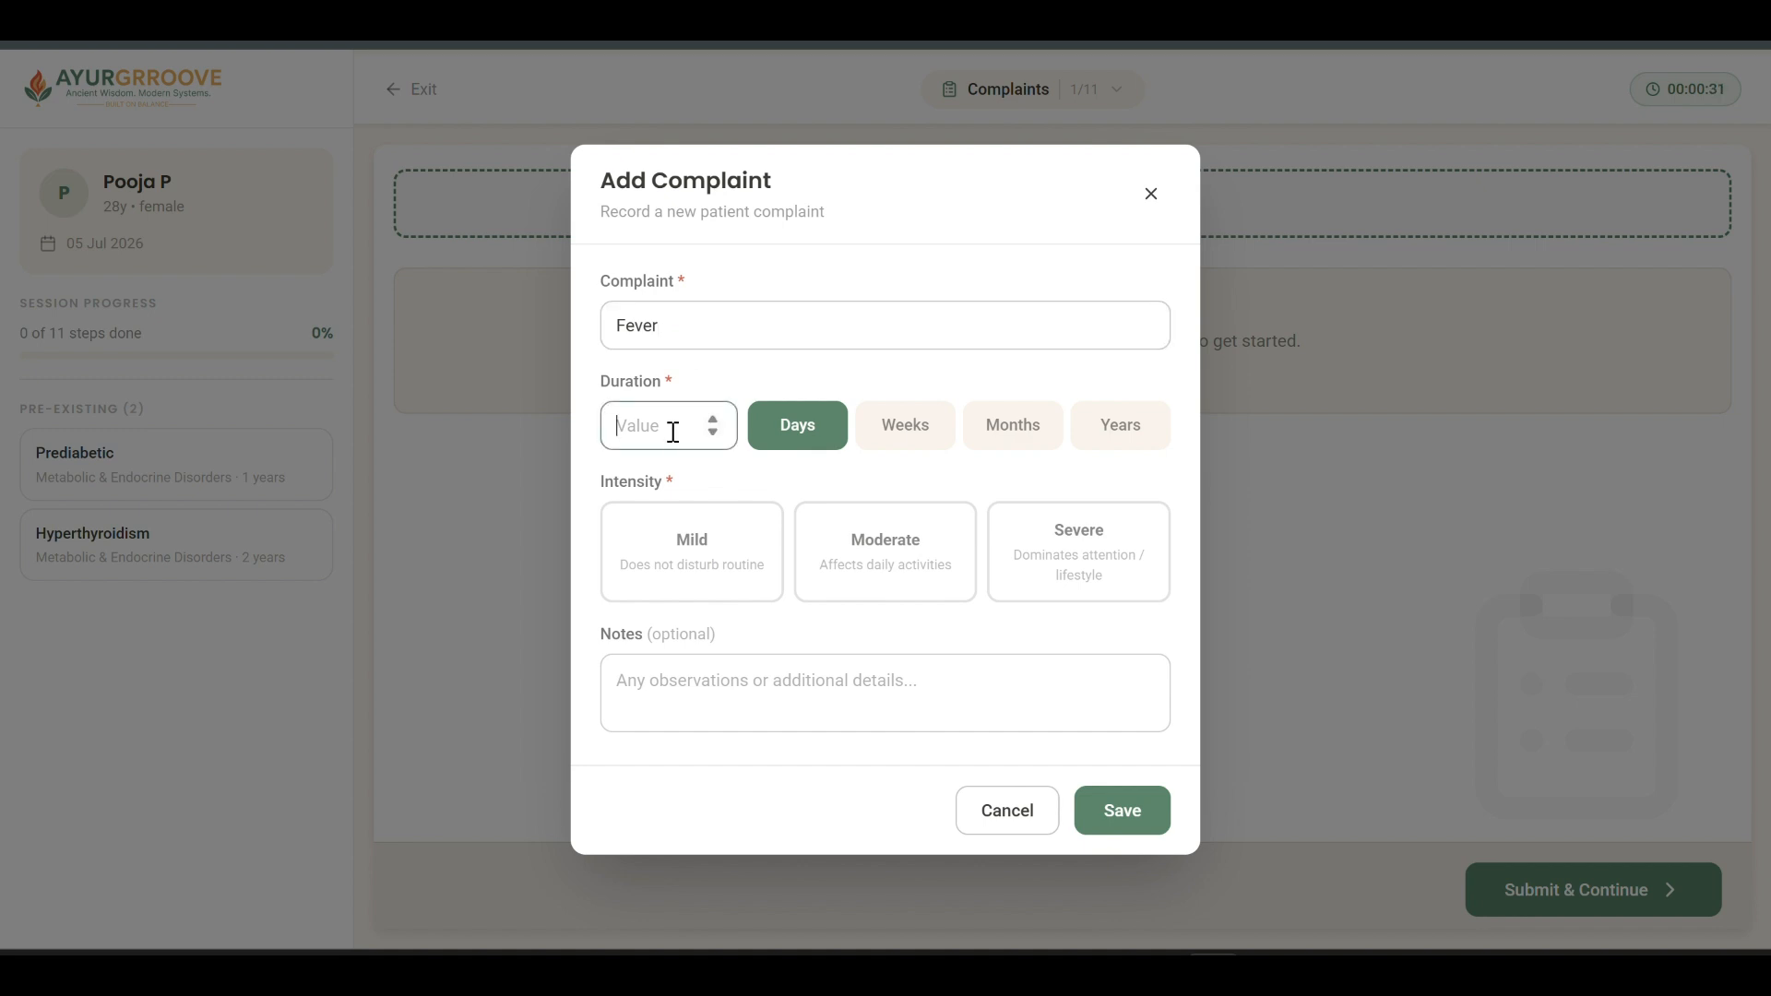
{"action": "type", "text": "3"}
- Compare the intensity levels, rate the fever complaint as Moderate, and save it without notes
{"action": "left_click", "coordinate": [1026, 581]}
{"action": "left_click", "coordinate": [941, 601]}
{"action": "left_click", "coordinate": [1060, 577]}
{"action": "left_click", "coordinate": [897, 577]}
{"action": "left_click", "coordinate": [709, 579]}
{"action": "left_click", "coordinate": [826, 563]}
{"action": "left_click", "coordinate": [702, 693]}
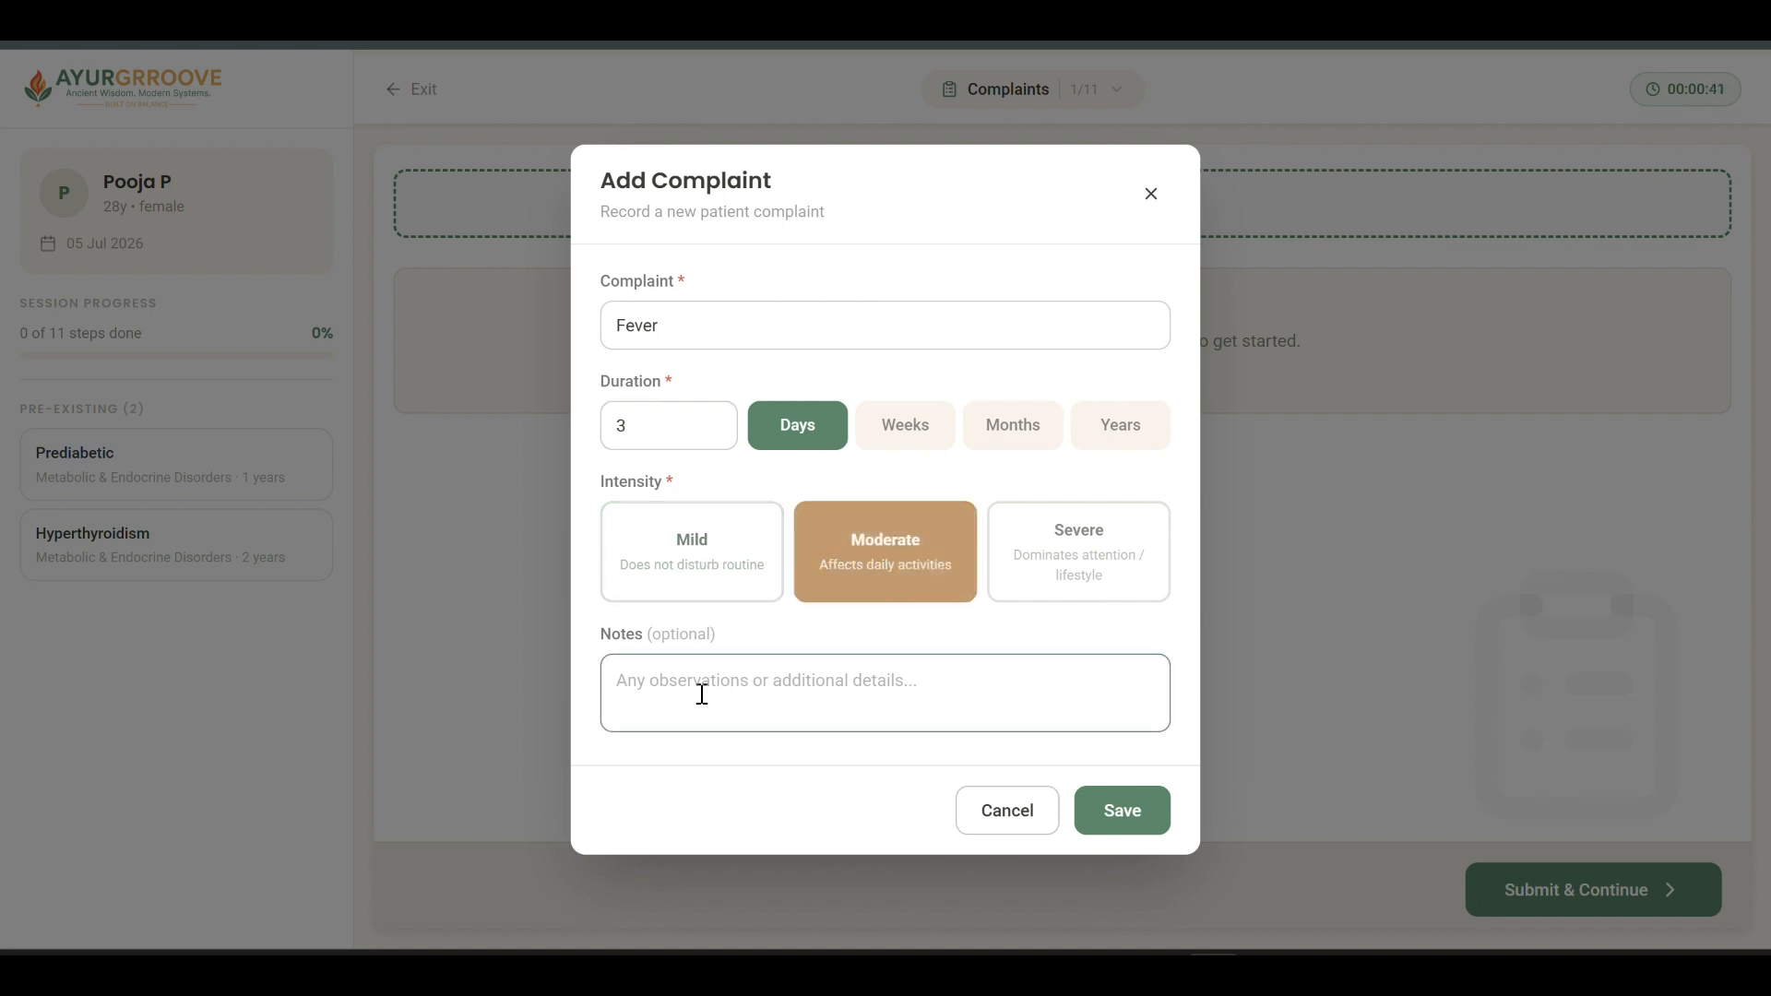
{"action": "left_click", "coordinate": [1134, 811]}
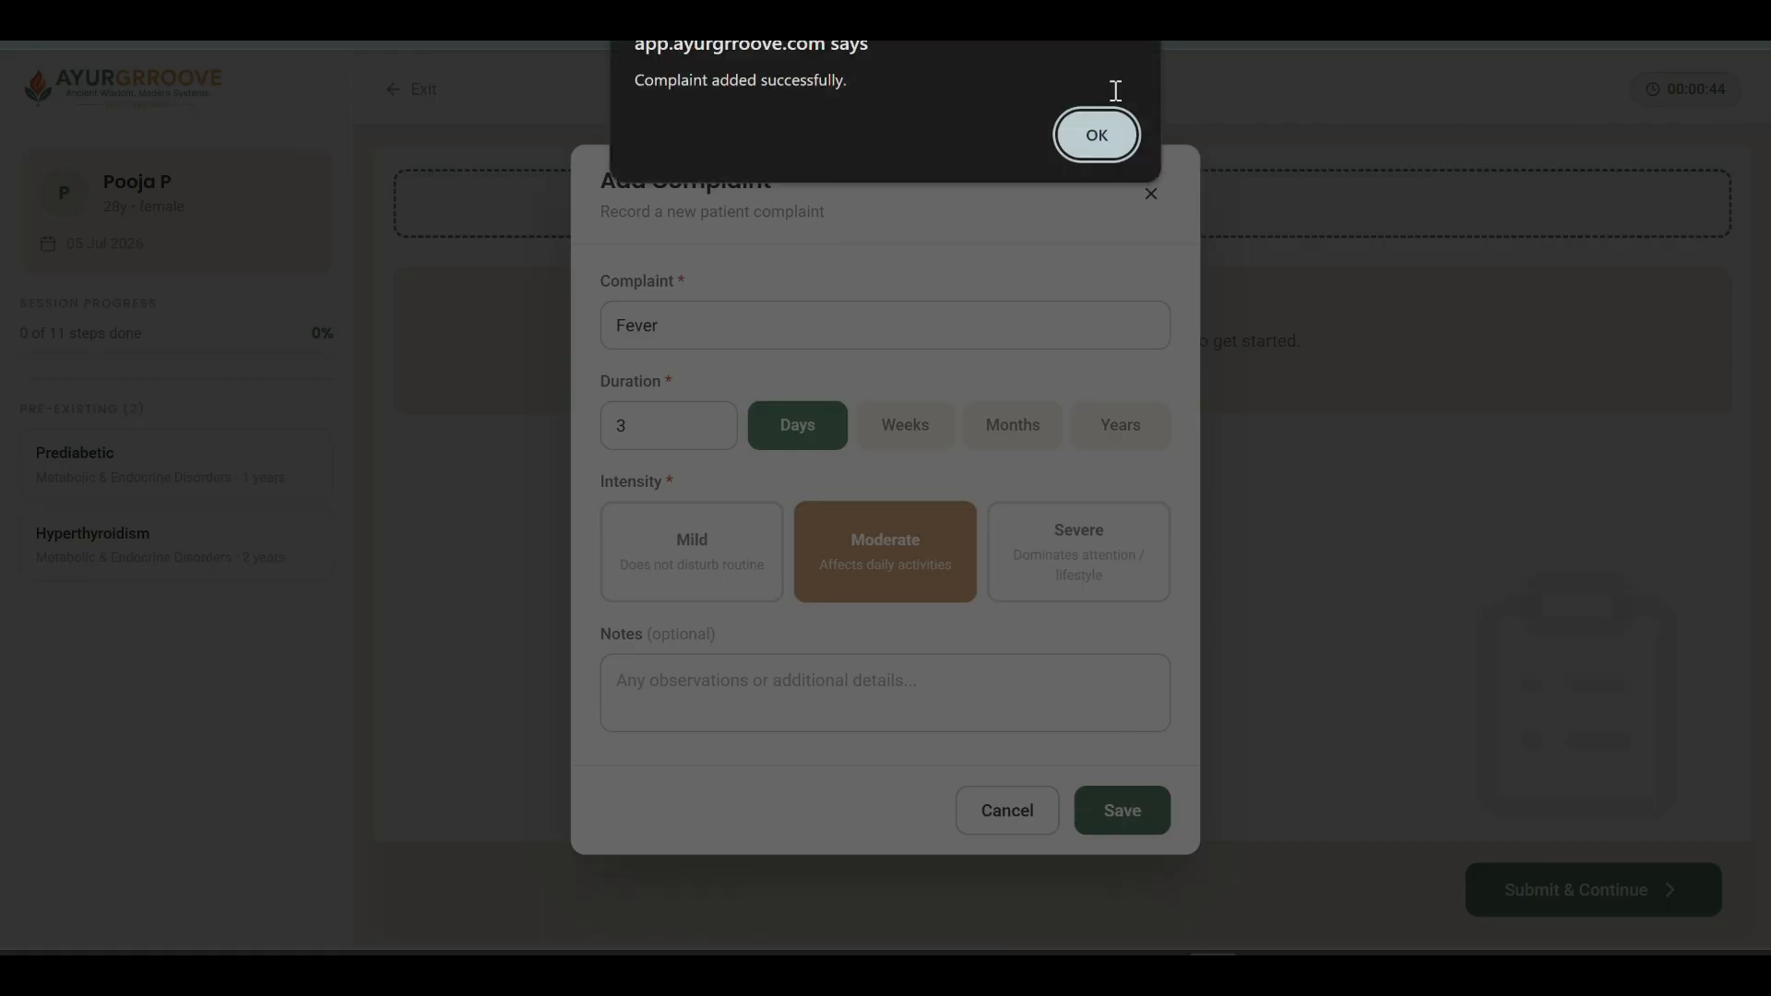
{"action": "left_click", "coordinate": [1100, 129]}
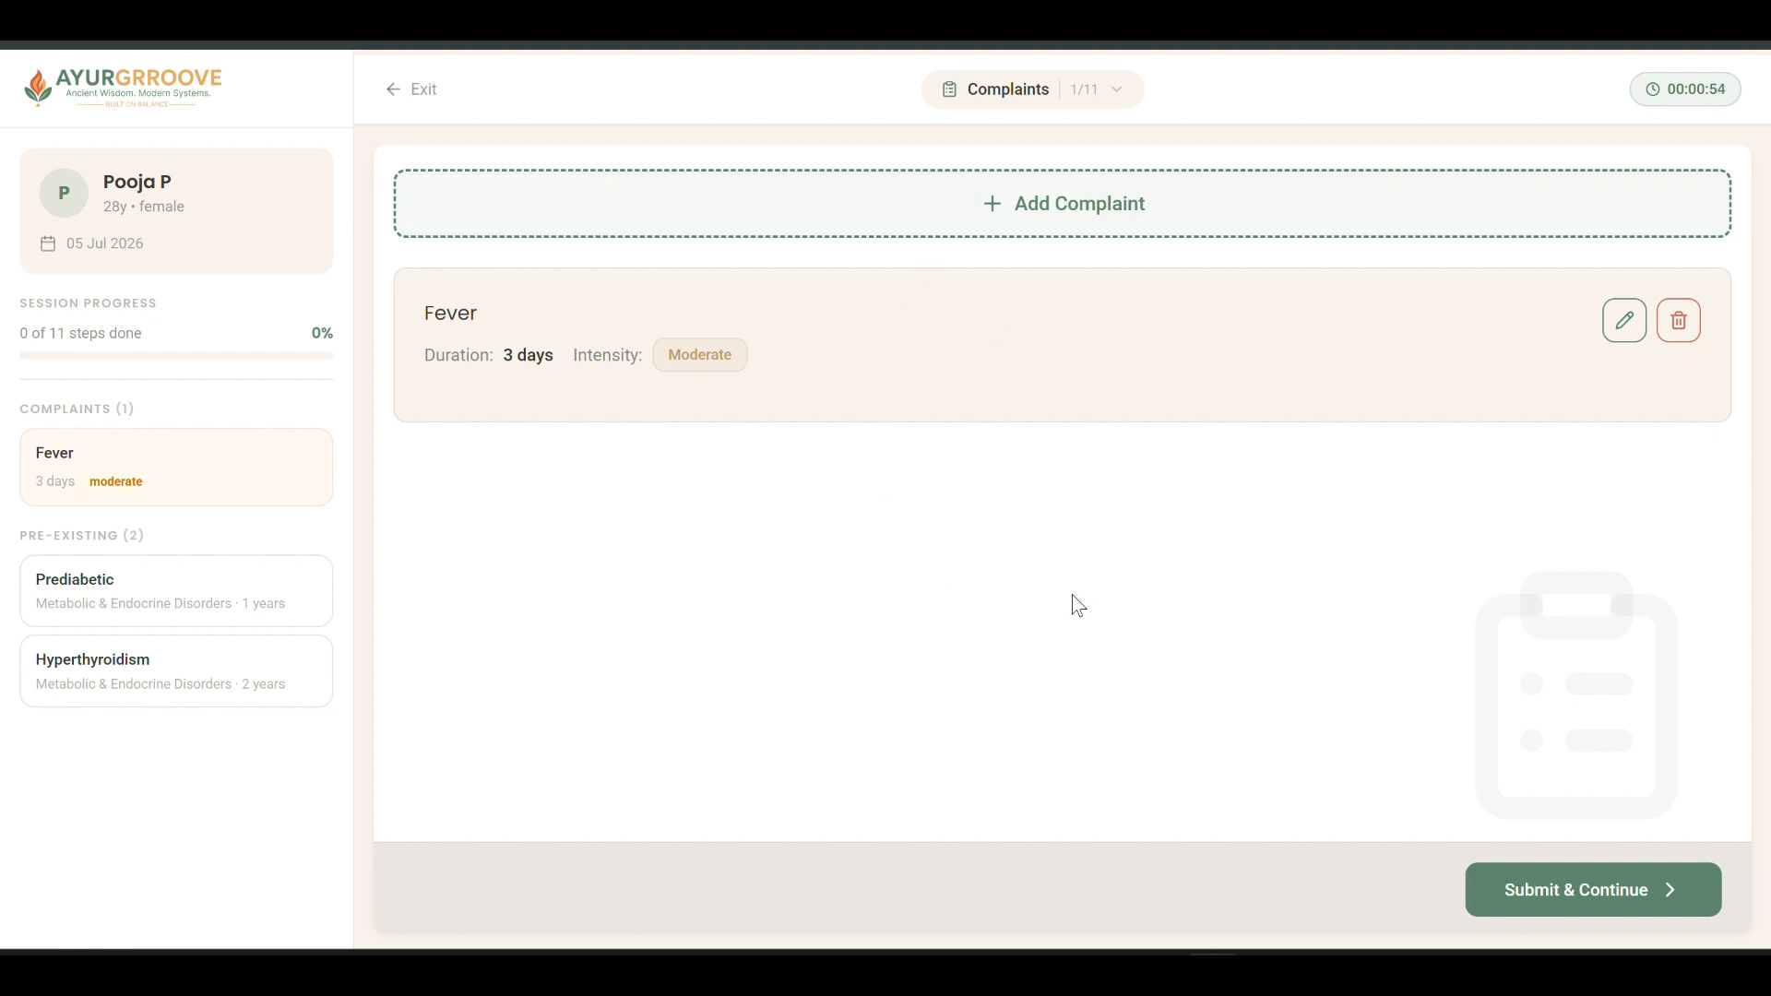
- Submit the complaints and the pre-existing conditions review without notes to reach the Body & Appearance questions
{"action": "left_click", "coordinate": [1603, 899]}
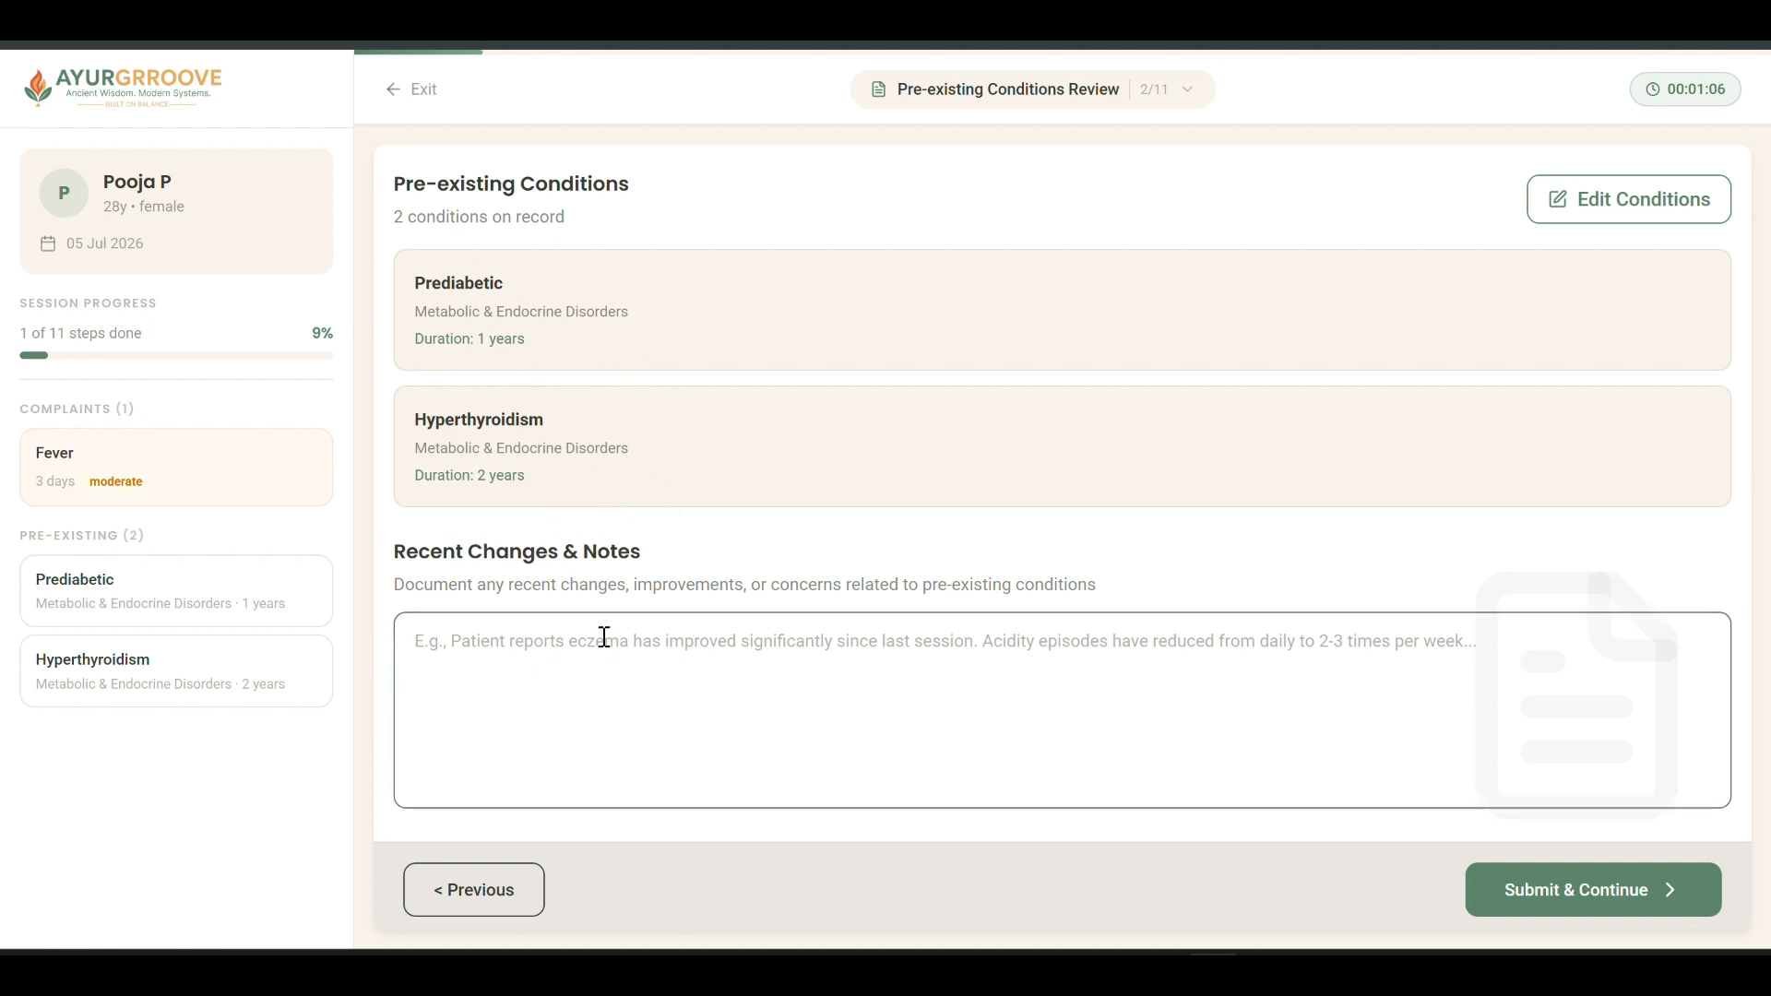
{"action": "left_click", "coordinate": [1546, 895]}
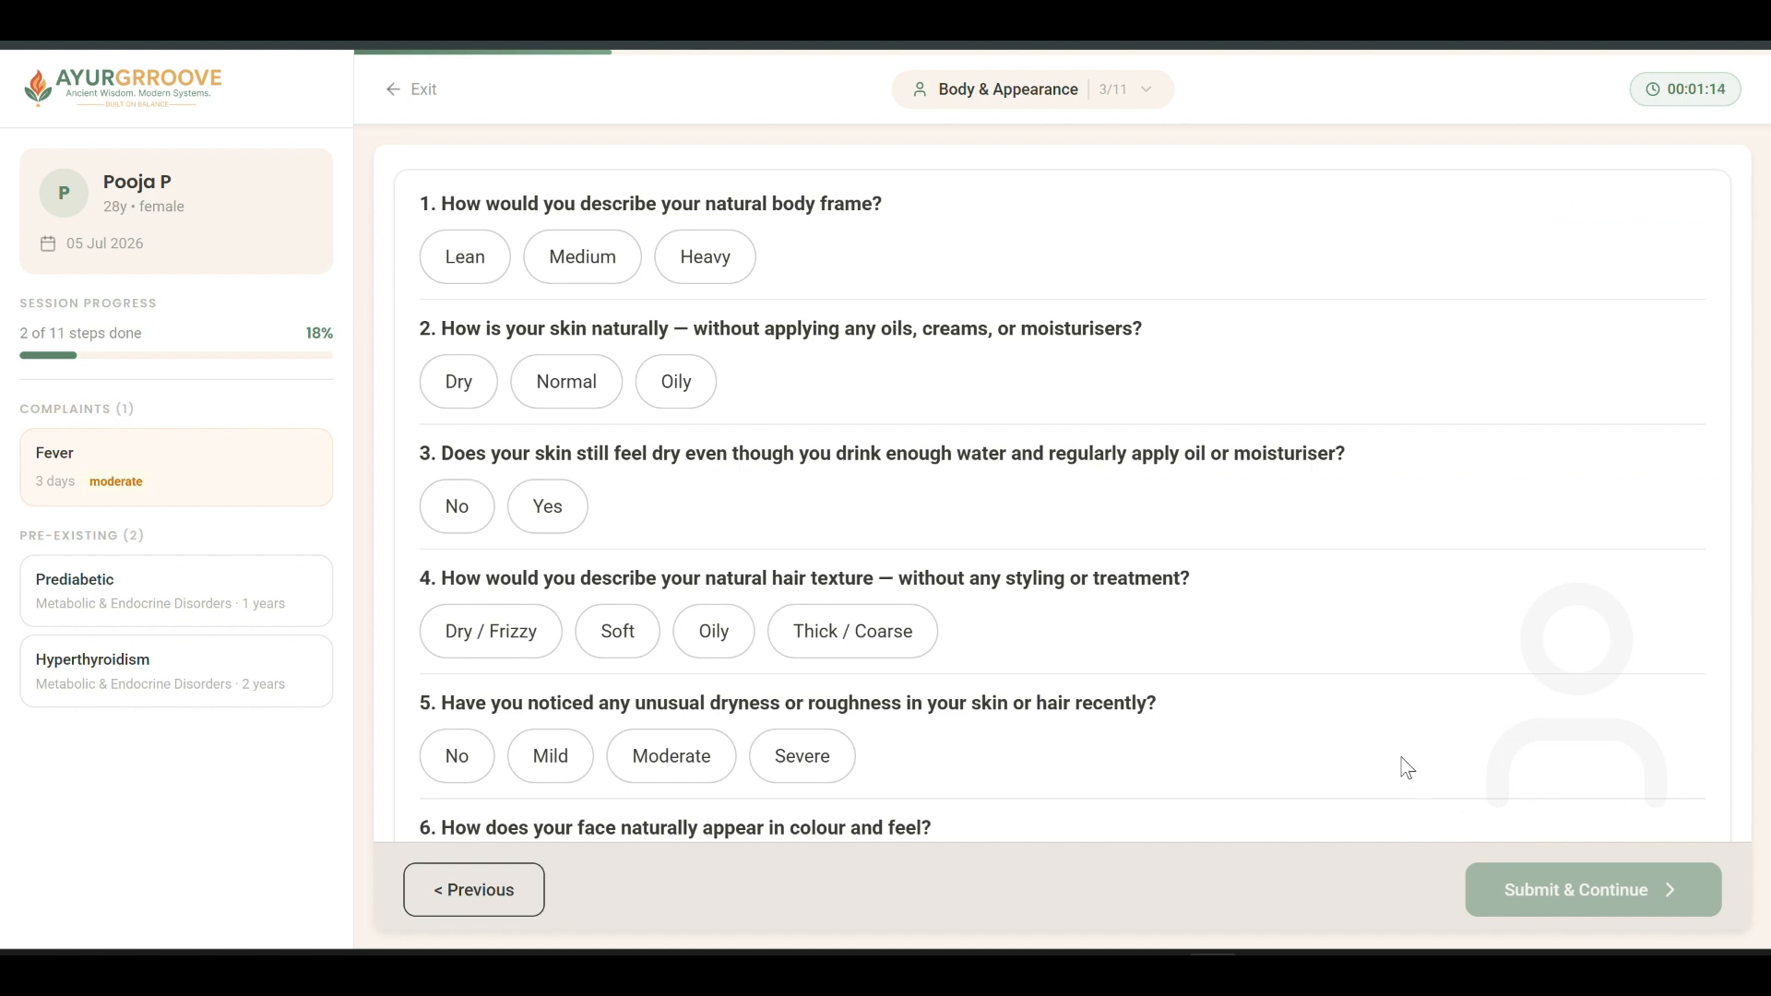
- Examine the list of session steps and read through the Body & Appearance questions without answering any
{"action": "left_click", "coordinate": [1155, 112]}
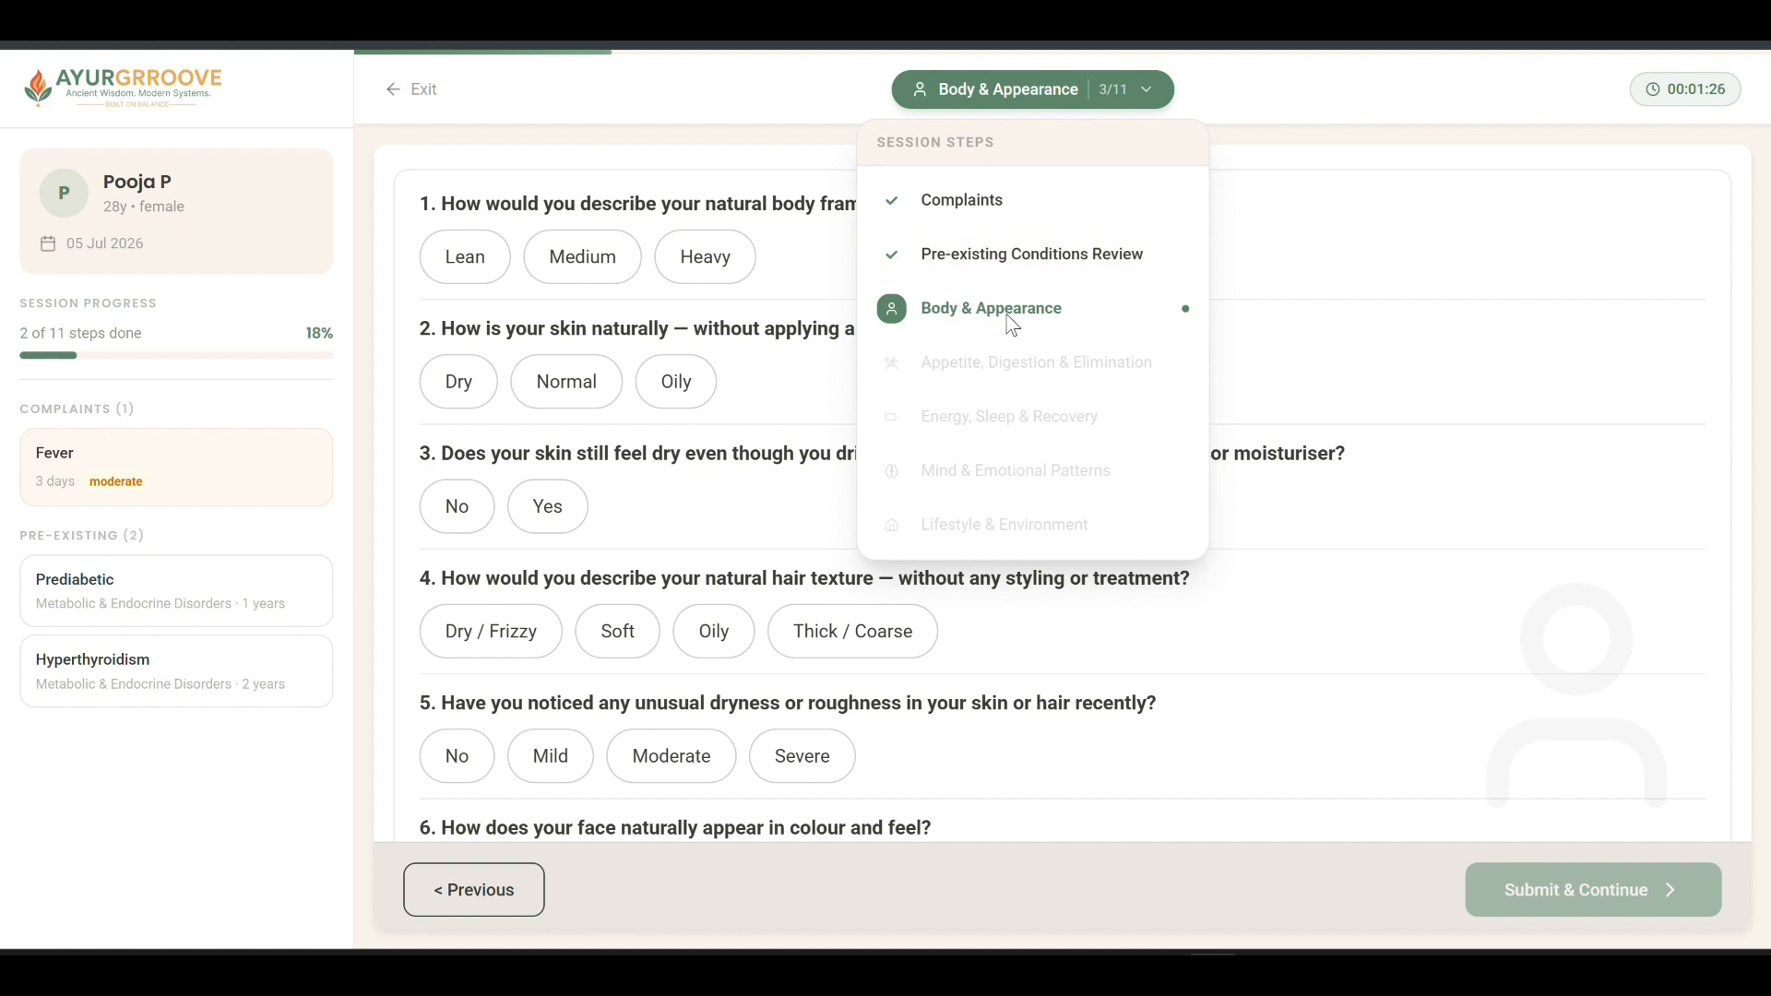
{"action": "left_click", "coordinate": [717, 162]}
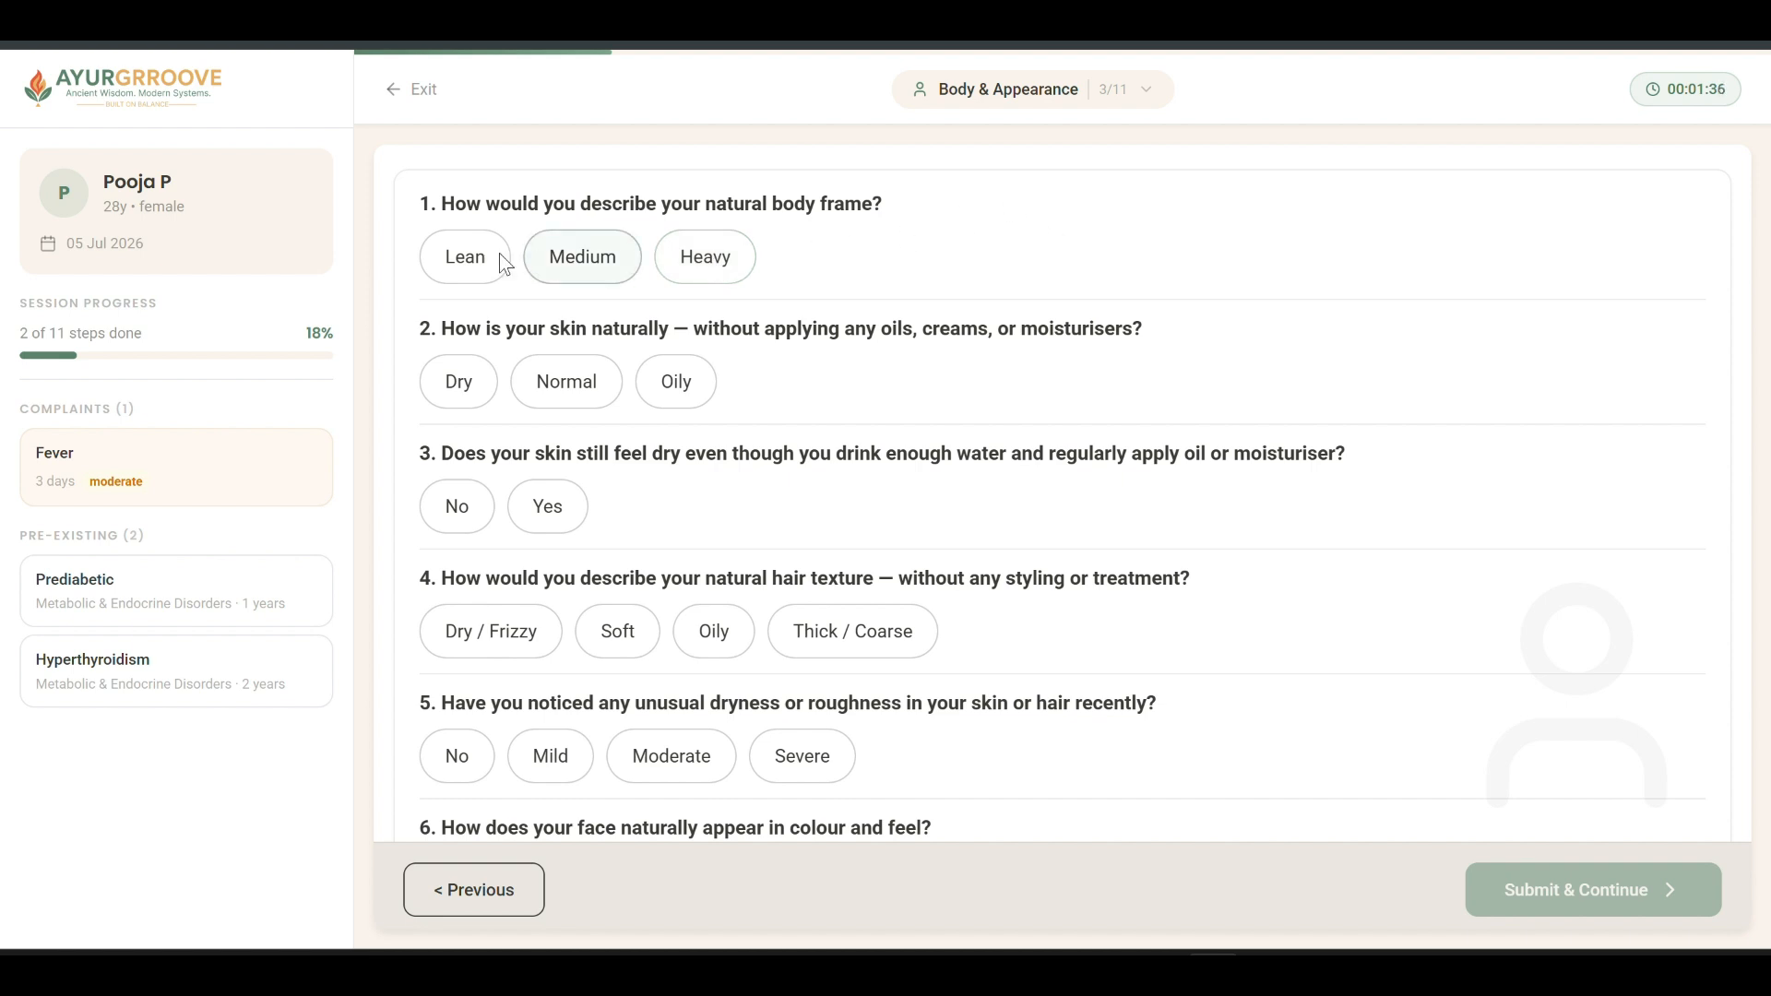
{"action": "scroll", "coordinate": [738, 276], "scroll_direction": "down", "scroll_amount": 5}
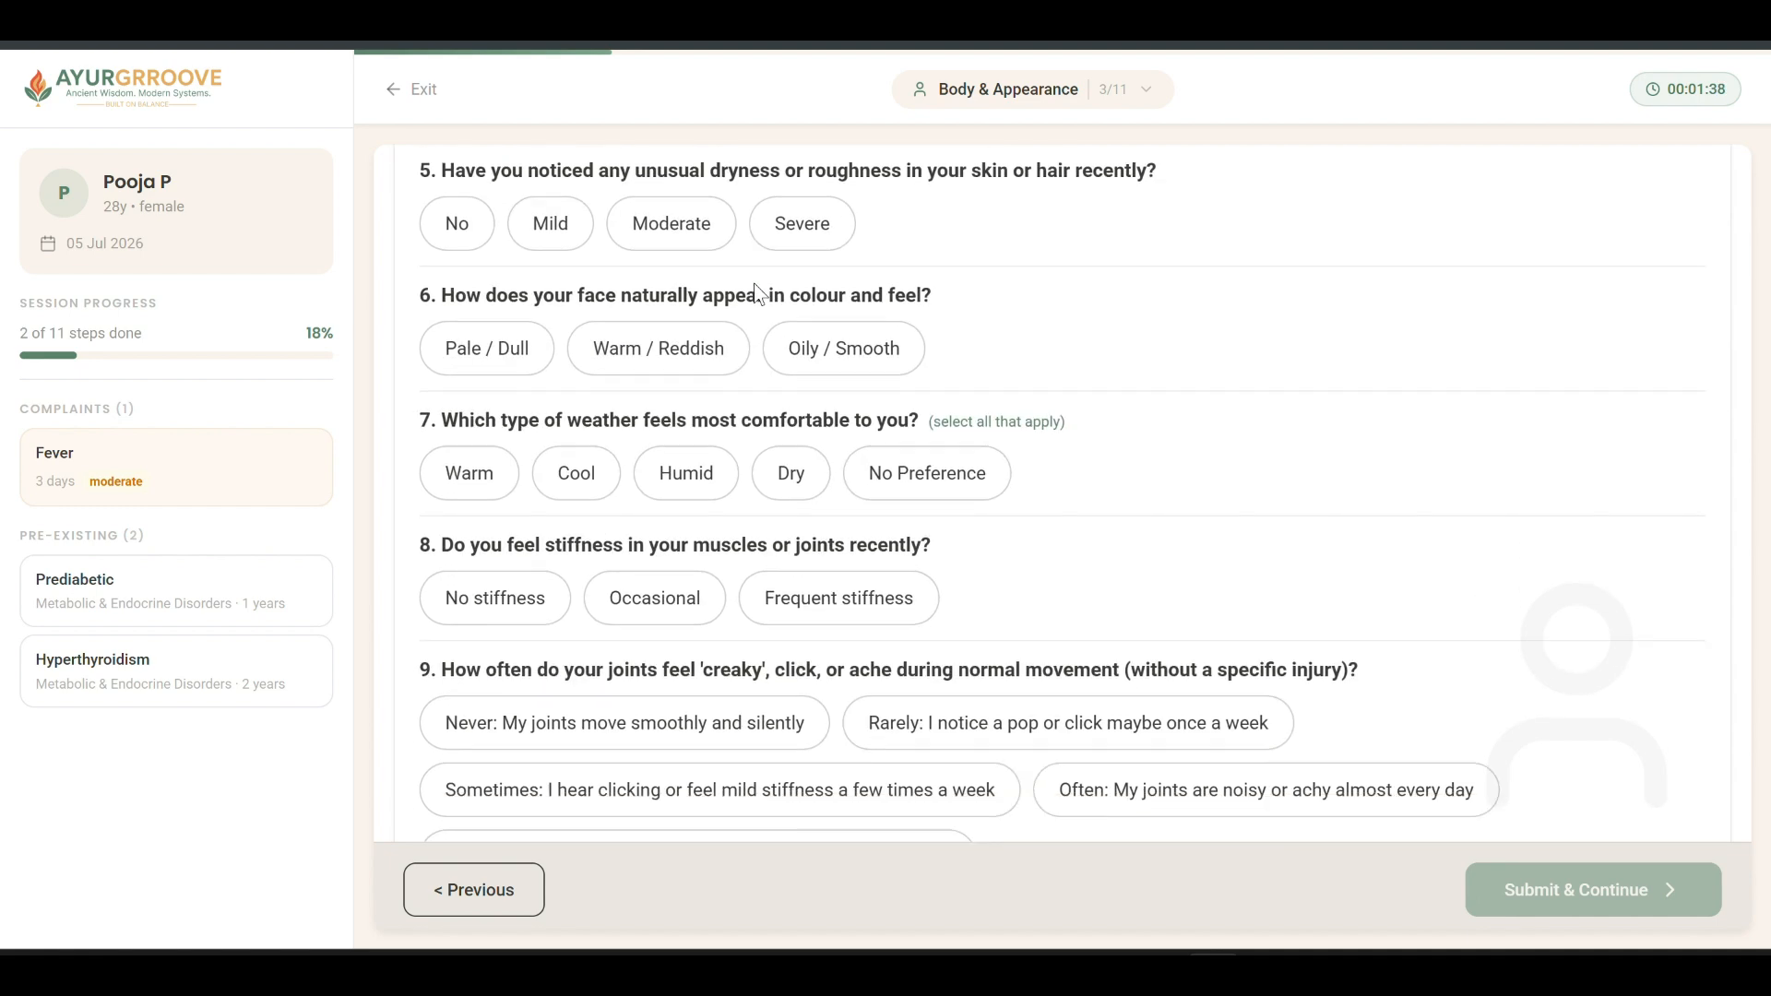
{"action": "scroll", "coordinate": [755, 289], "scroll_direction": "down", "scroll_amount": 2}
{"action": "scroll", "coordinate": [793, 342], "scroll_direction": "up", "scroll_amount": 7}
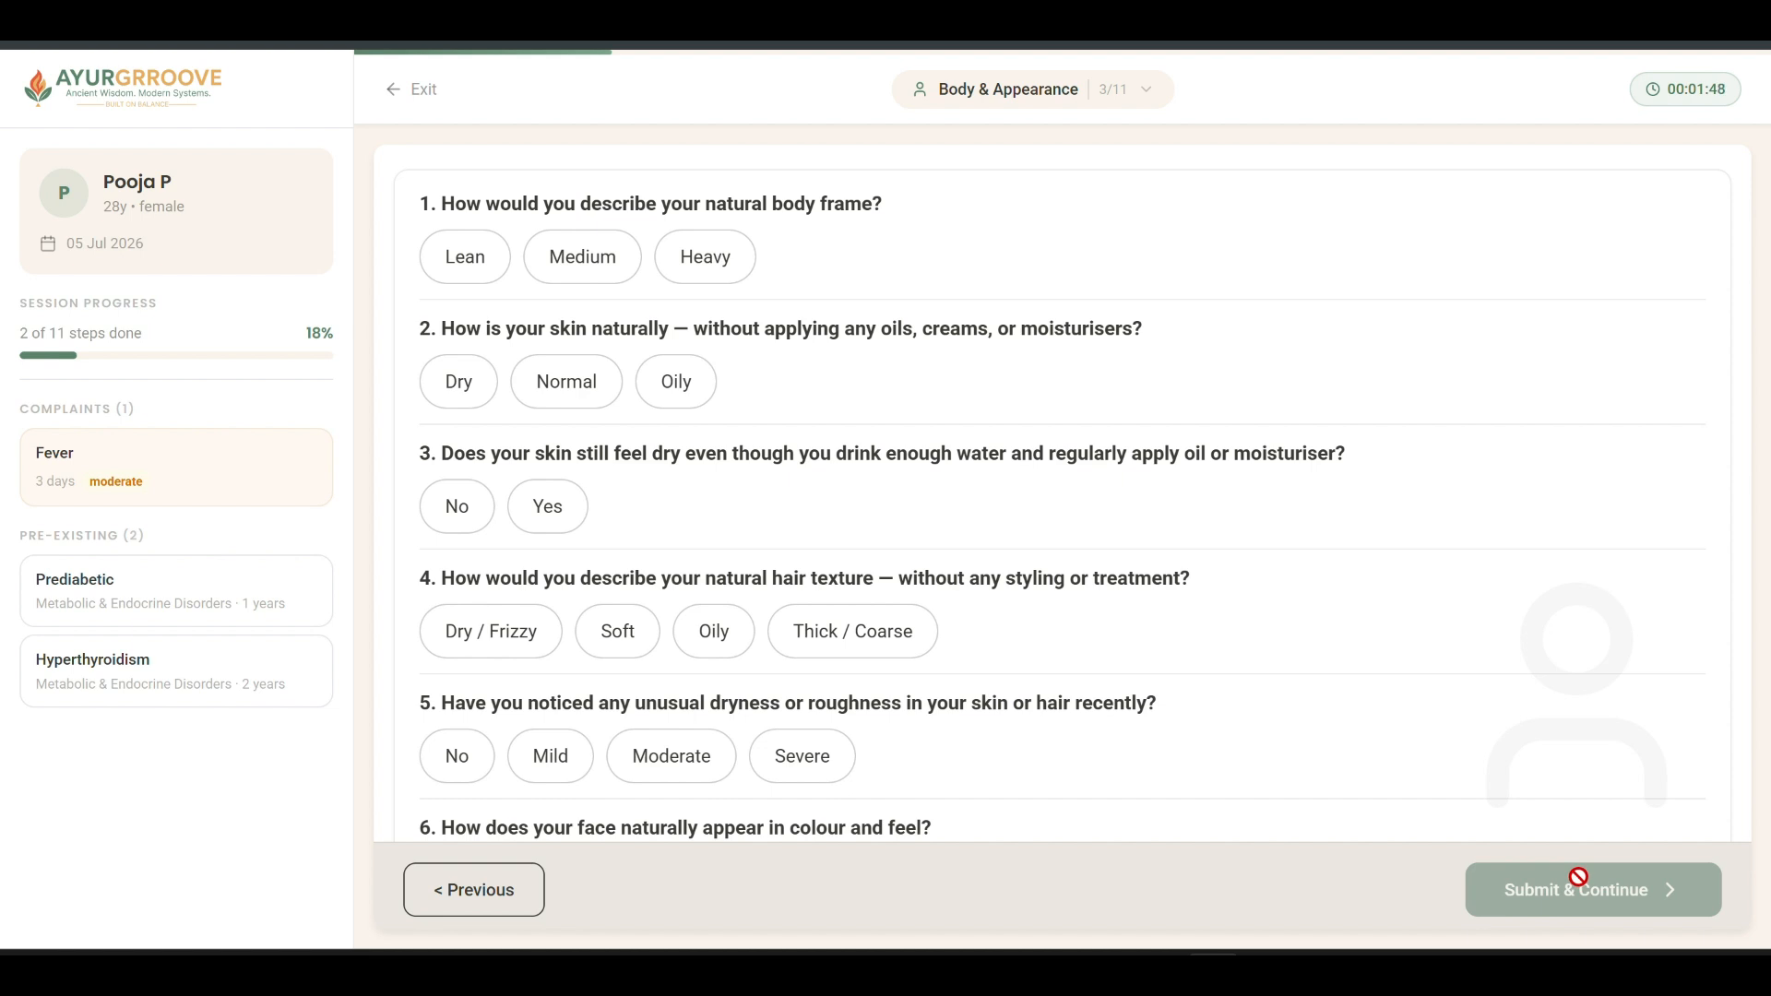
{"action": "left_click", "coordinate": [1125, 96]}
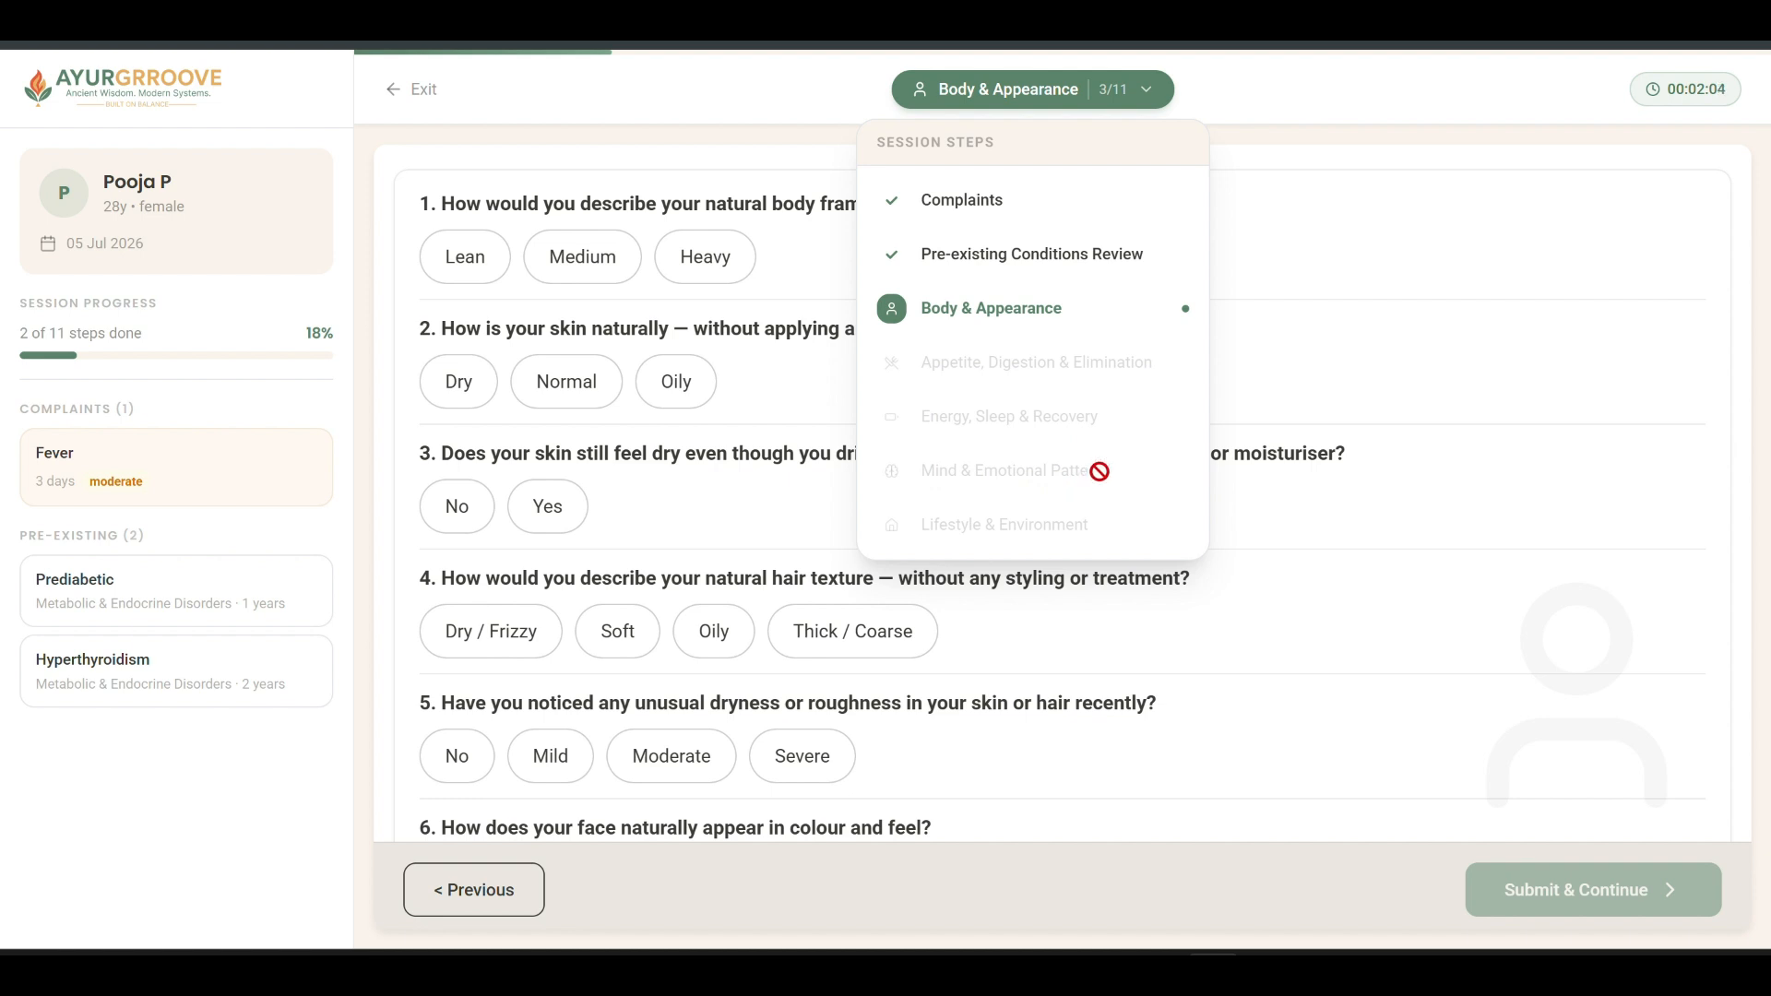
{"action": "scroll", "coordinate": [1011, 469], "scroll_direction": "down", "scroll_amount": 2}
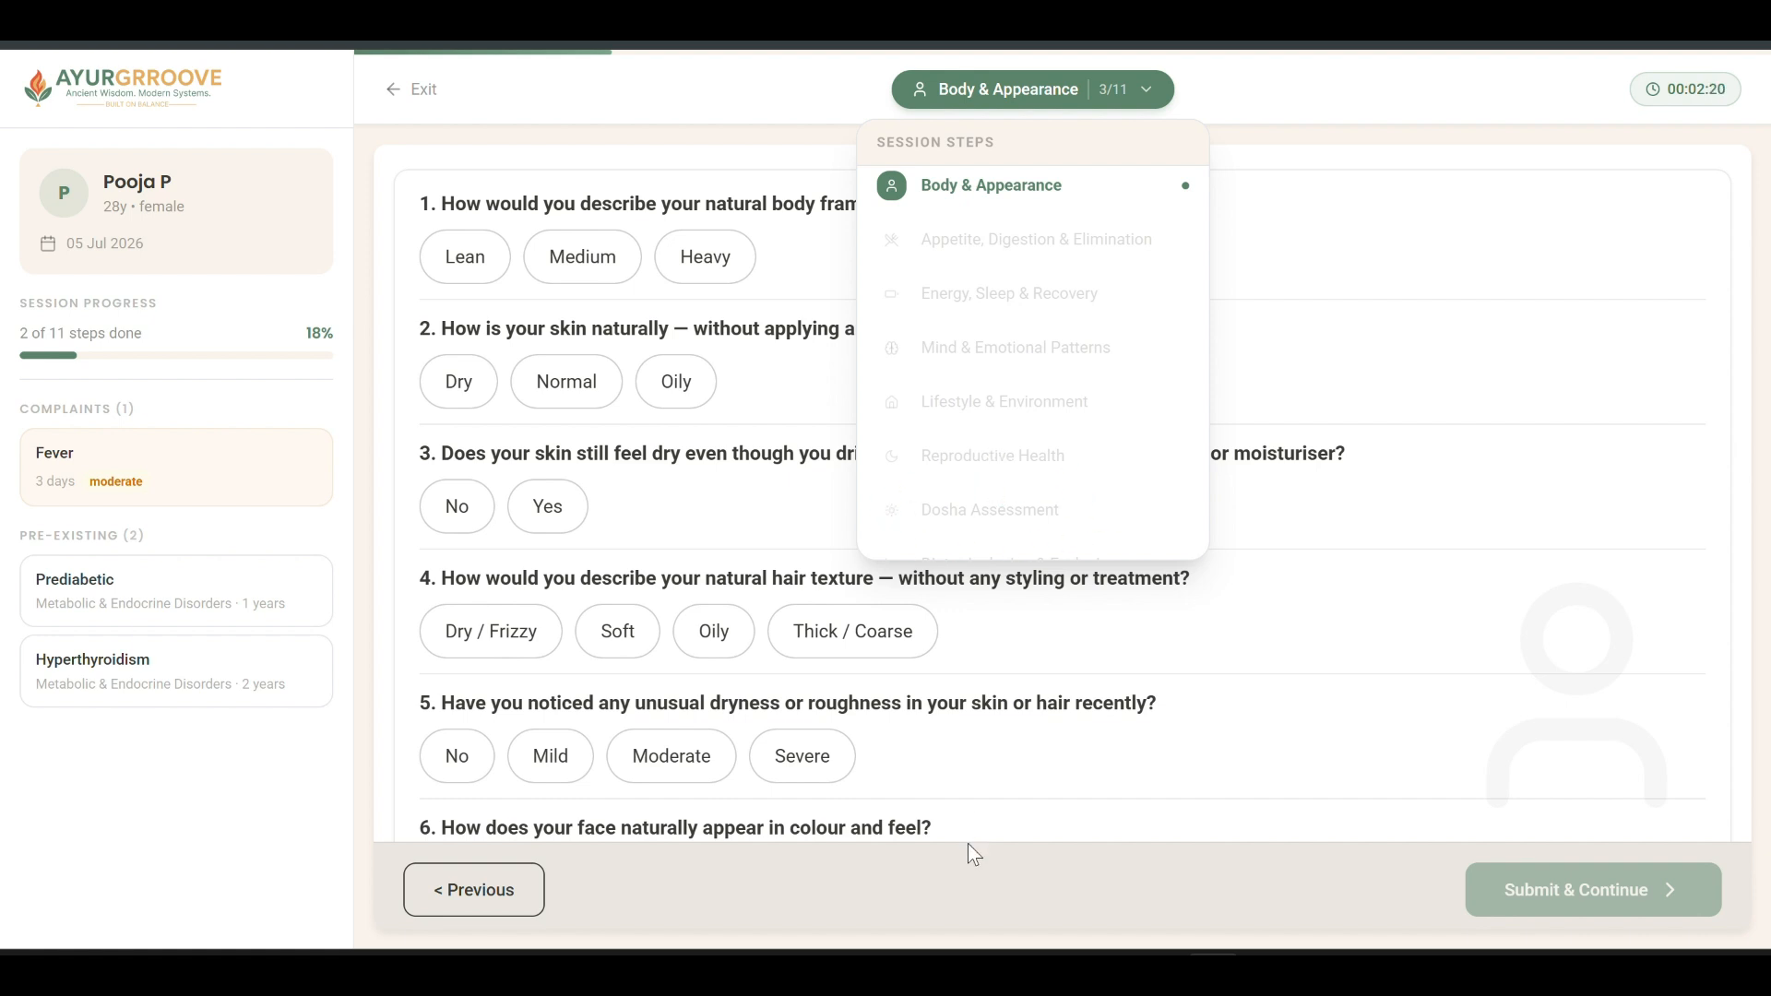
{"action": "left_click", "coordinate": [981, 865]}
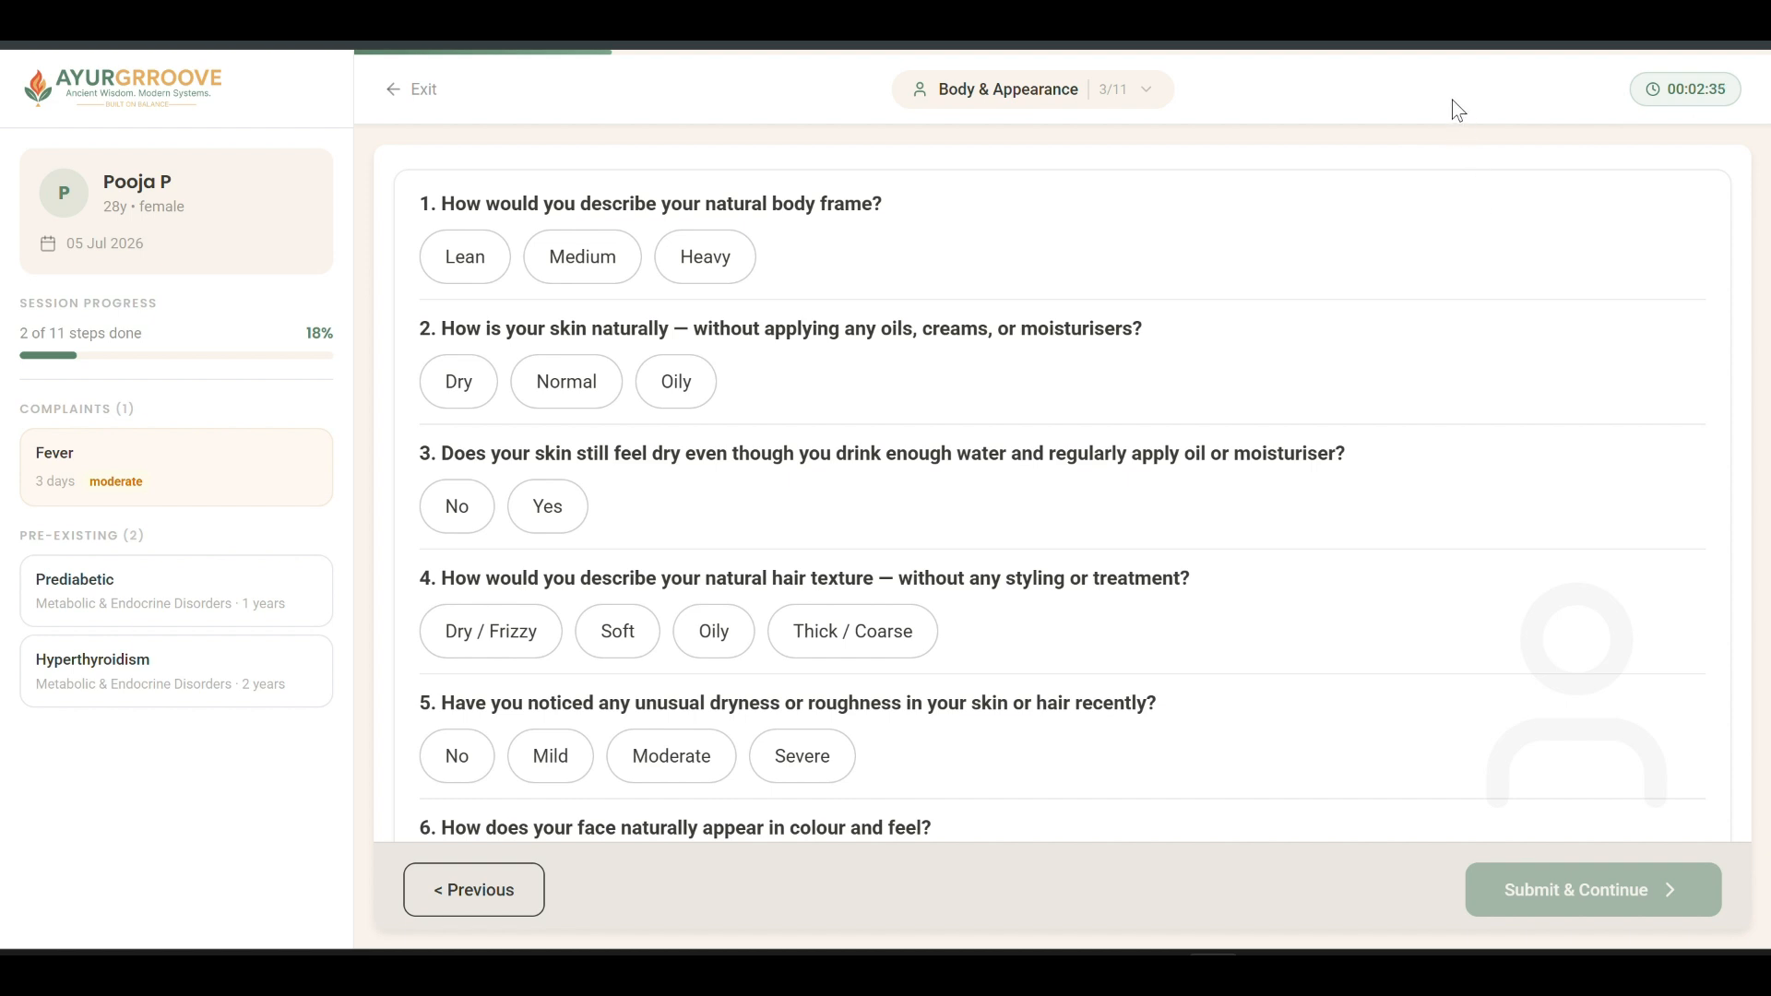
- Exit the session and reopen the uncompleted Jul 05, 2026 session from the patient's session history for editing
{"action": "left_click", "coordinate": [395, 92]}
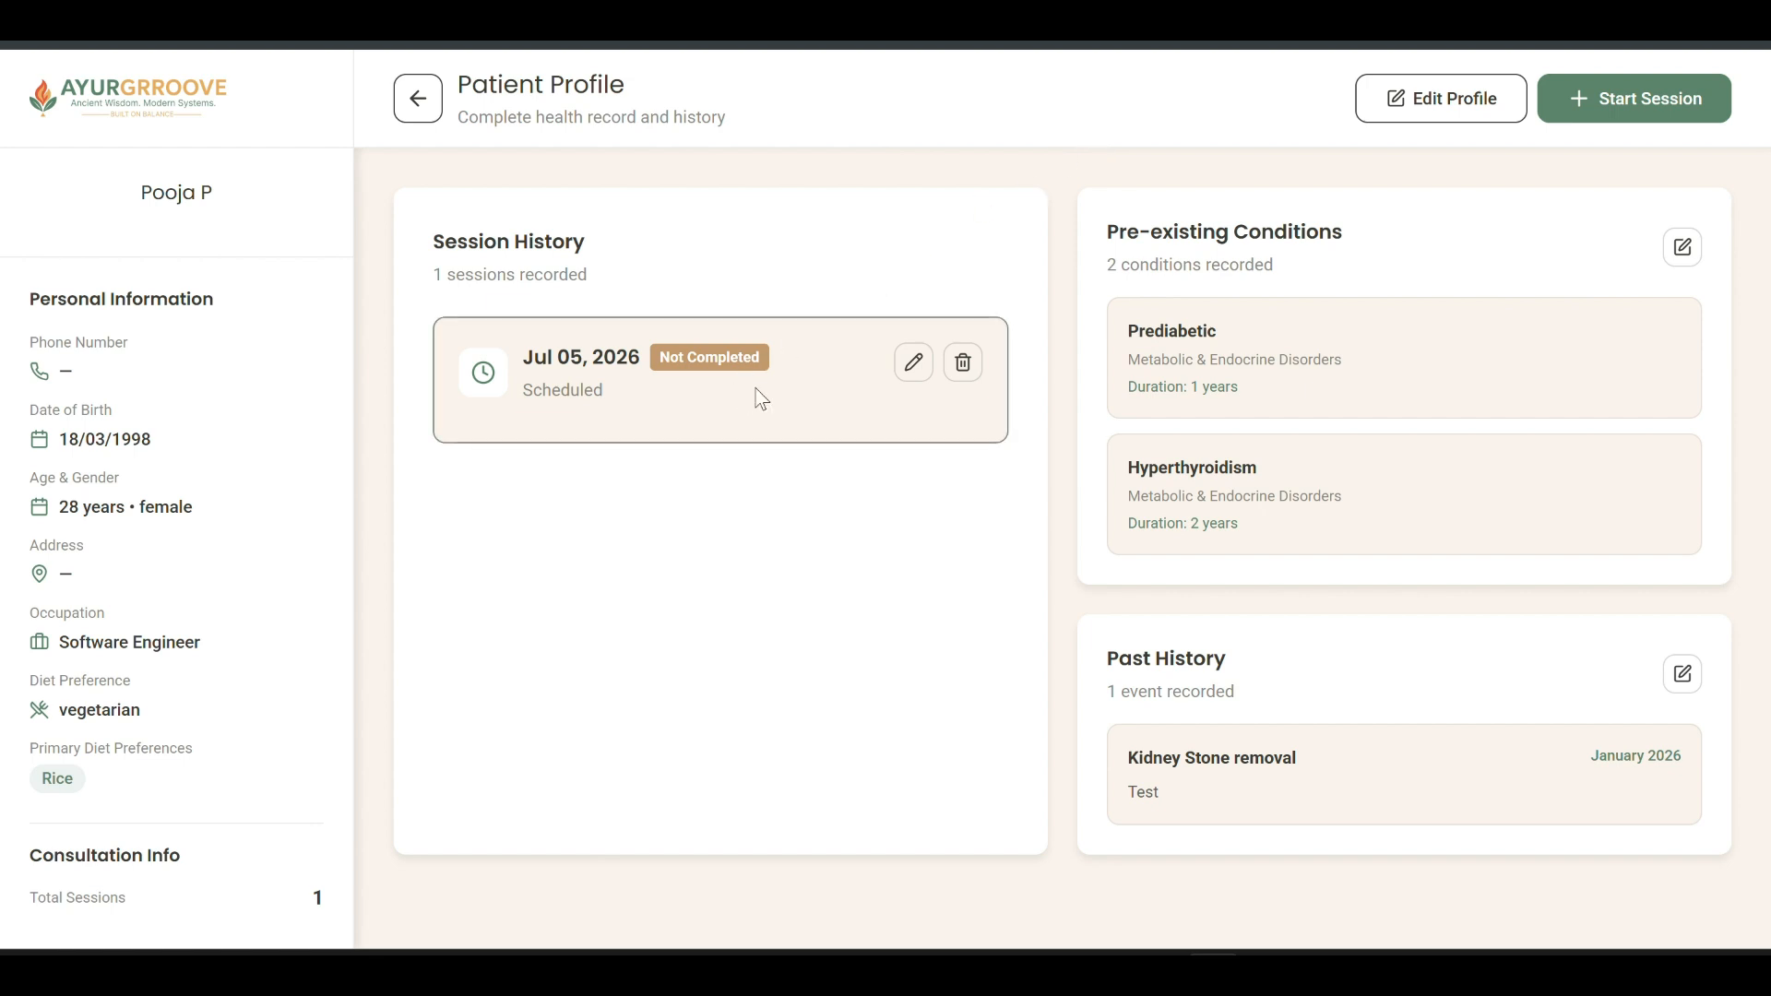
{"action": "left_click", "coordinate": [915, 363]}
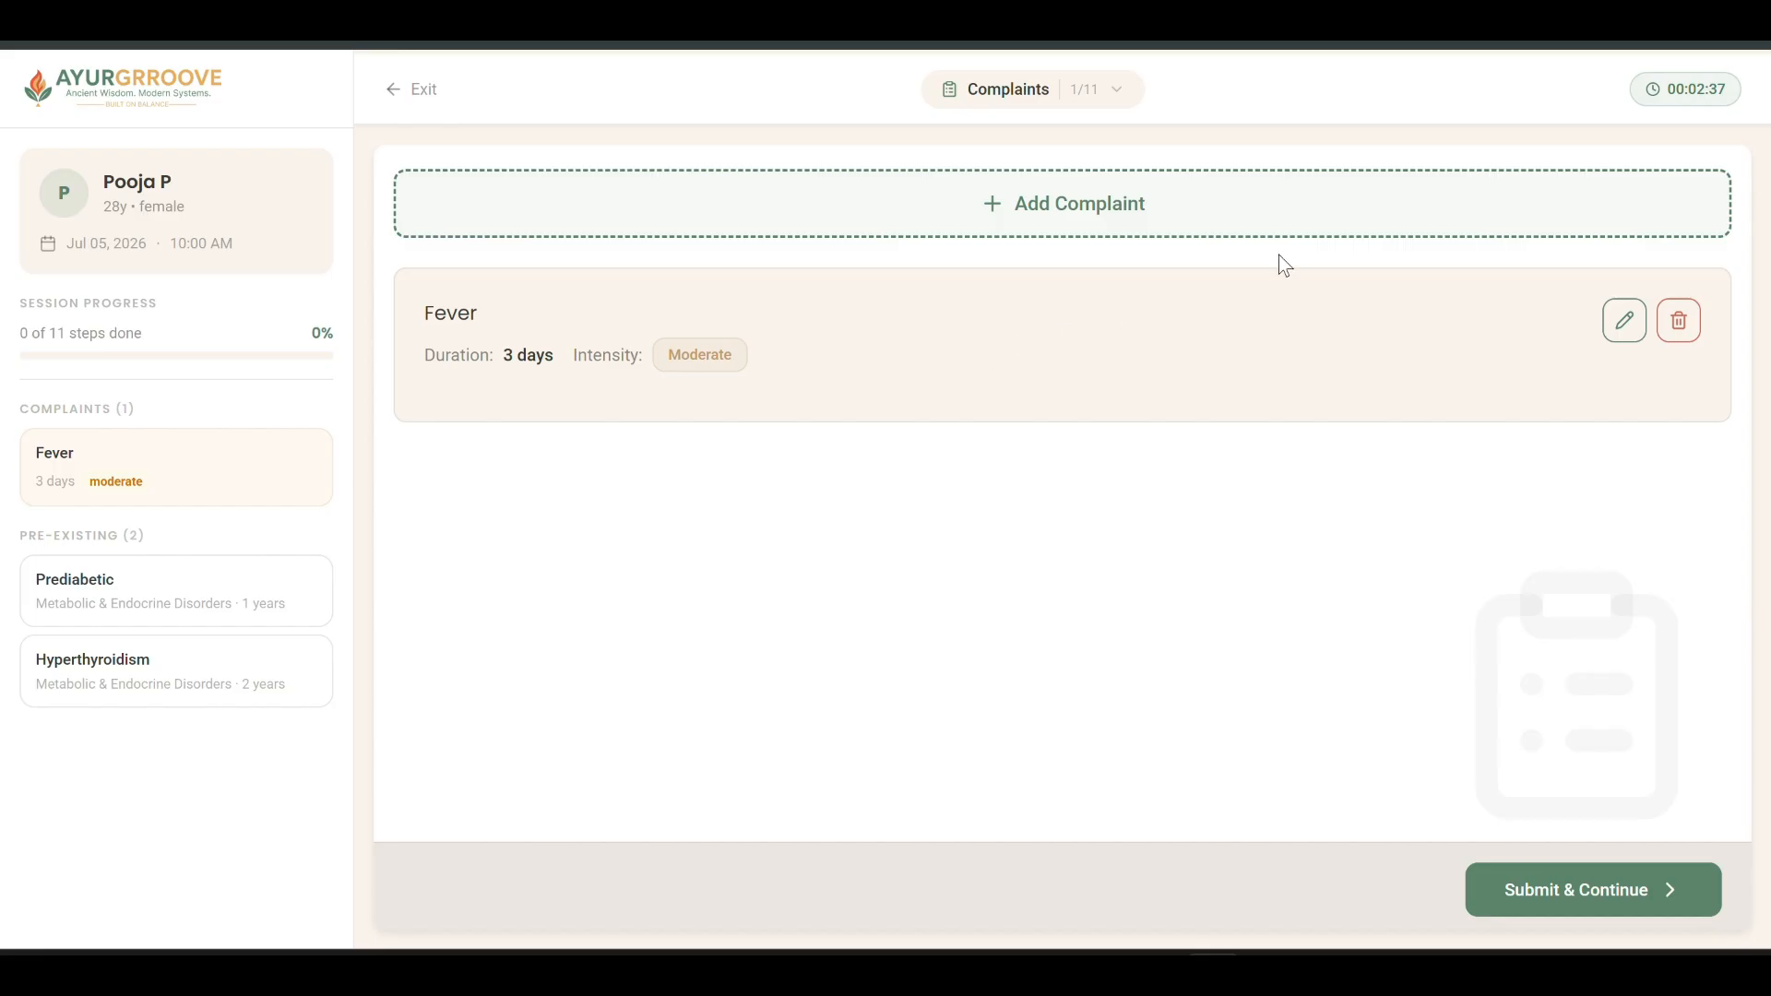